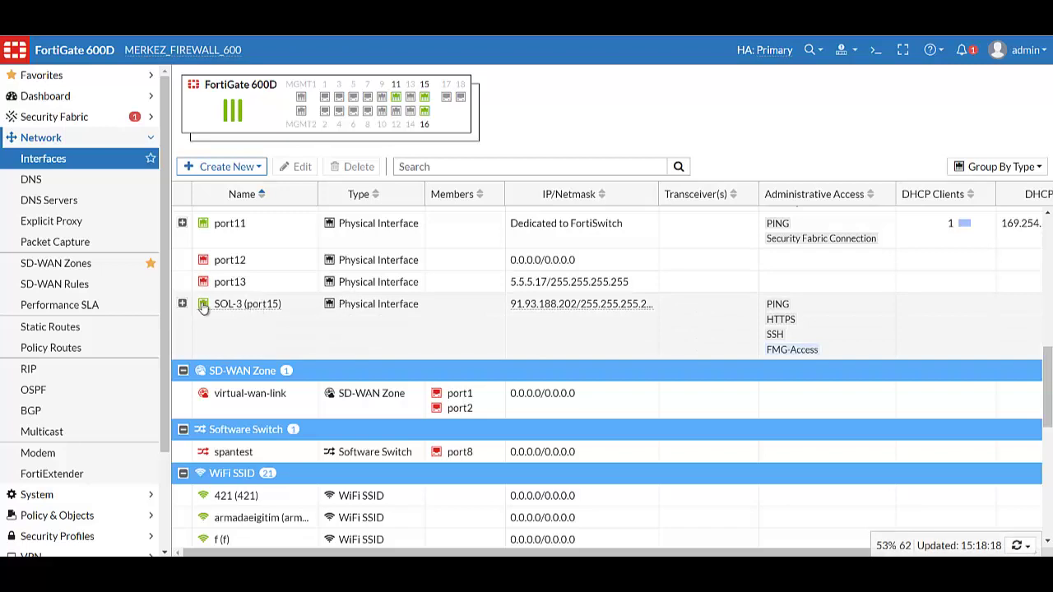
Step: Open the SSL-VPN portal list from the VPN configuration
mouse_move(345, 307)
mouse_move(578, 311)
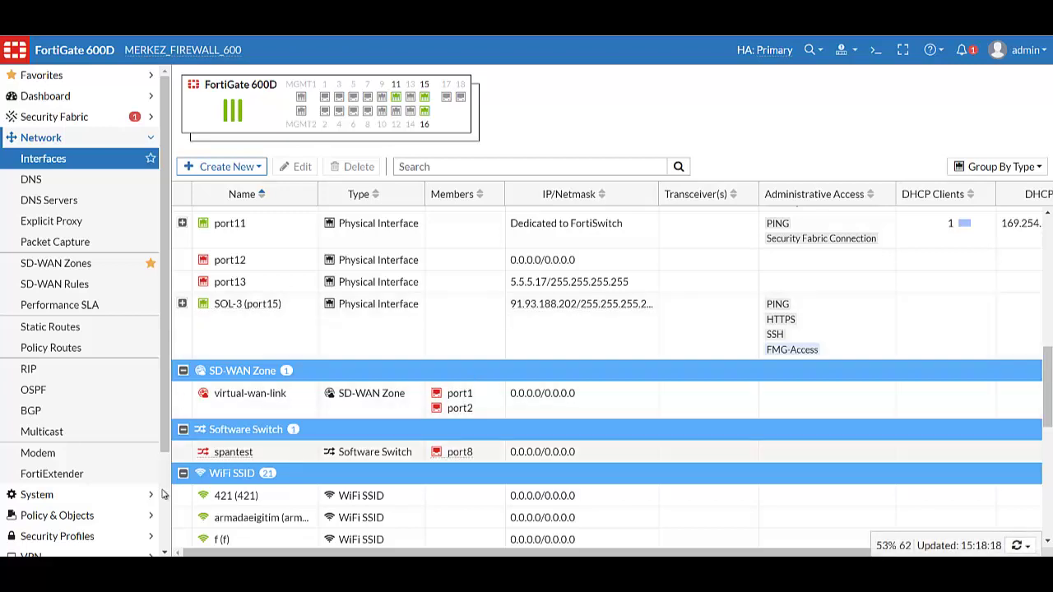
scroll(132, 483, "down", 3)
left_click(62, 432)
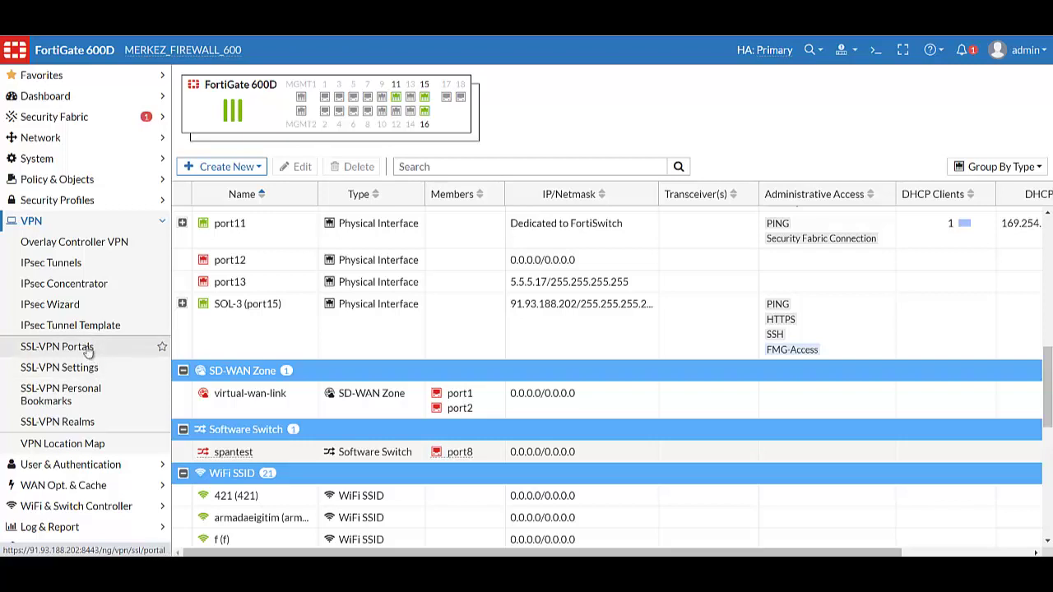
left_click(90, 352)
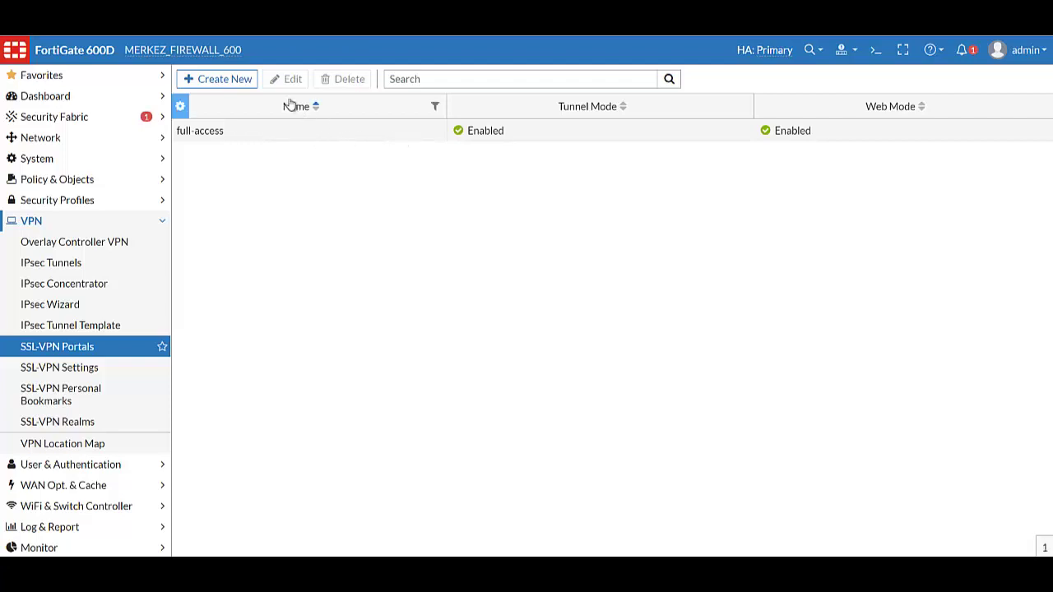
Step: Open a new SSL-VPN portal form, review its split tunneling and predefined bookmark options, and return to the portal list without saving
left_click(248, 86)
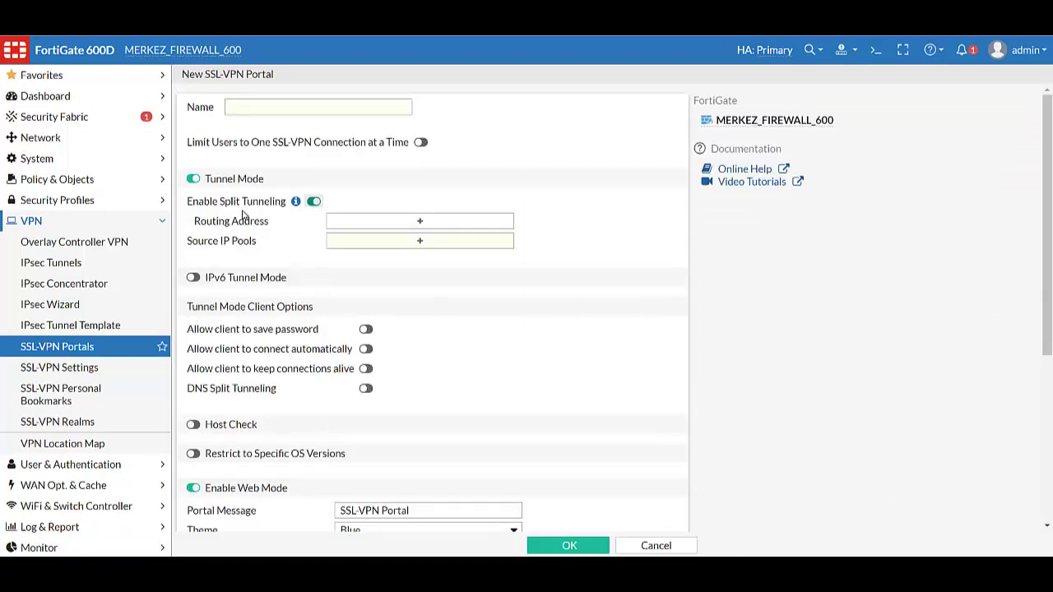
left_click_drag(191, 204, 250, 208)
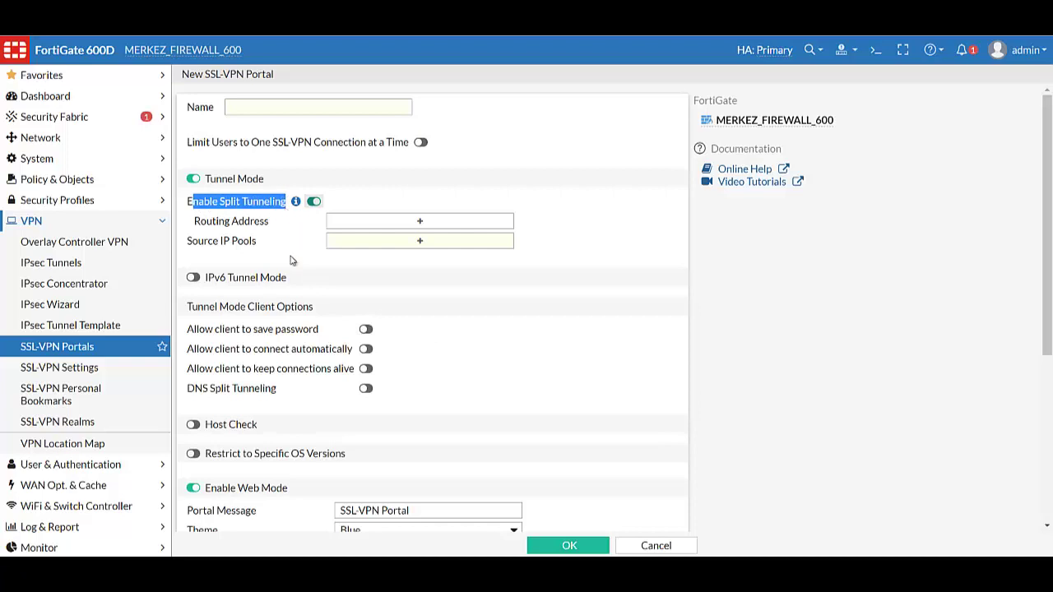
scroll(299, 312, "down", 3)
scroll(295, 317, "down", 3)
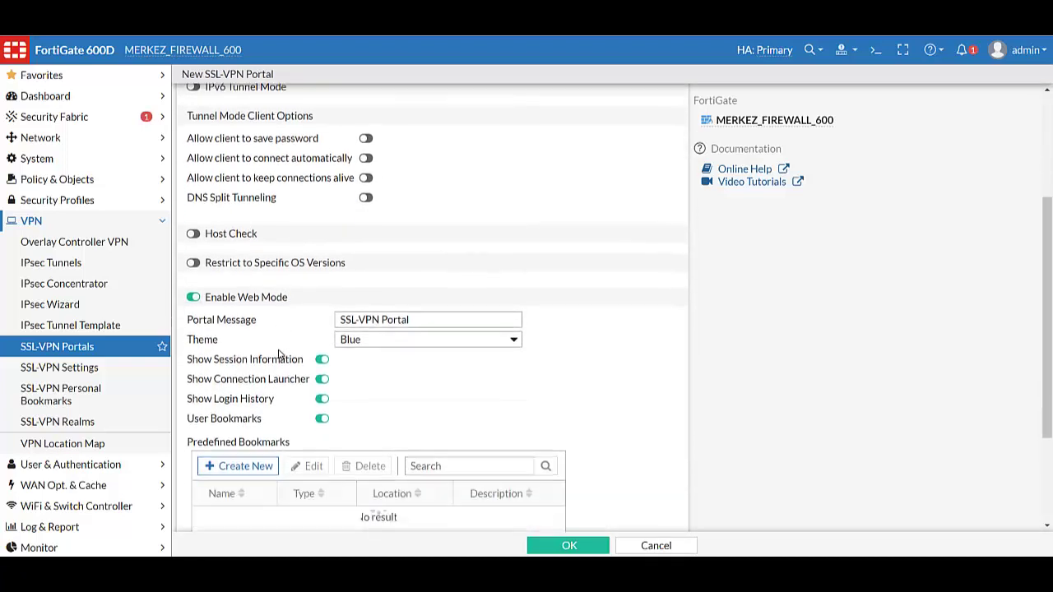
left_click_drag(199, 360, 354, 360)
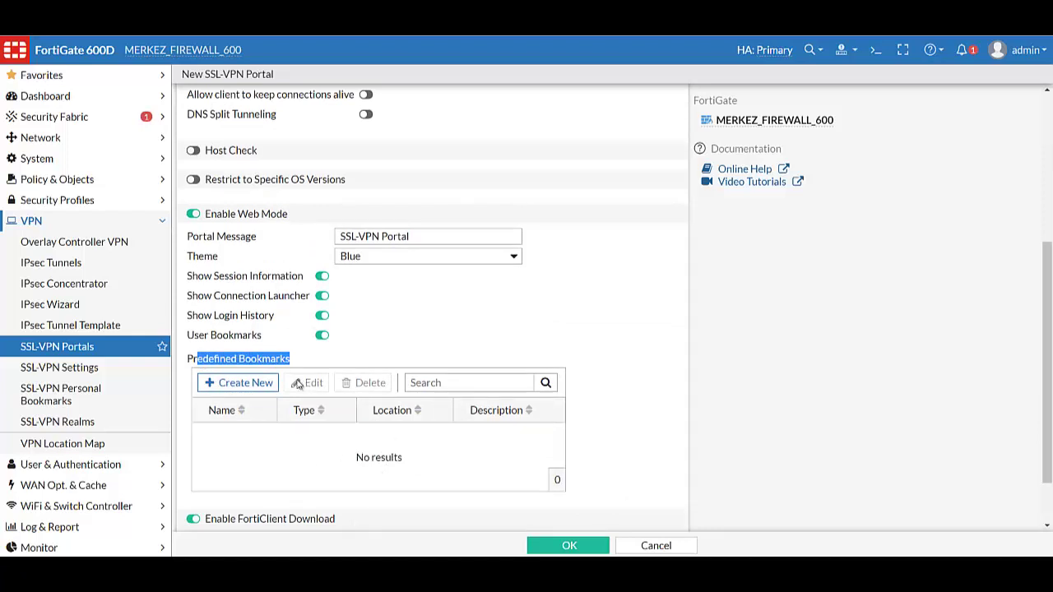
scroll(295, 382, "up", 3)
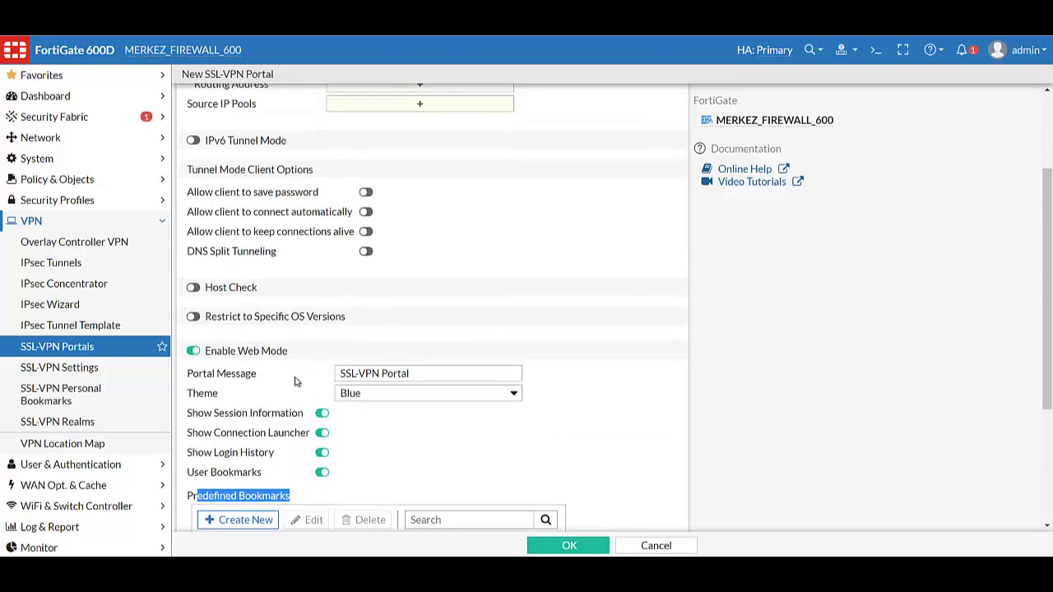
scroll(303, 384, "up", 2)
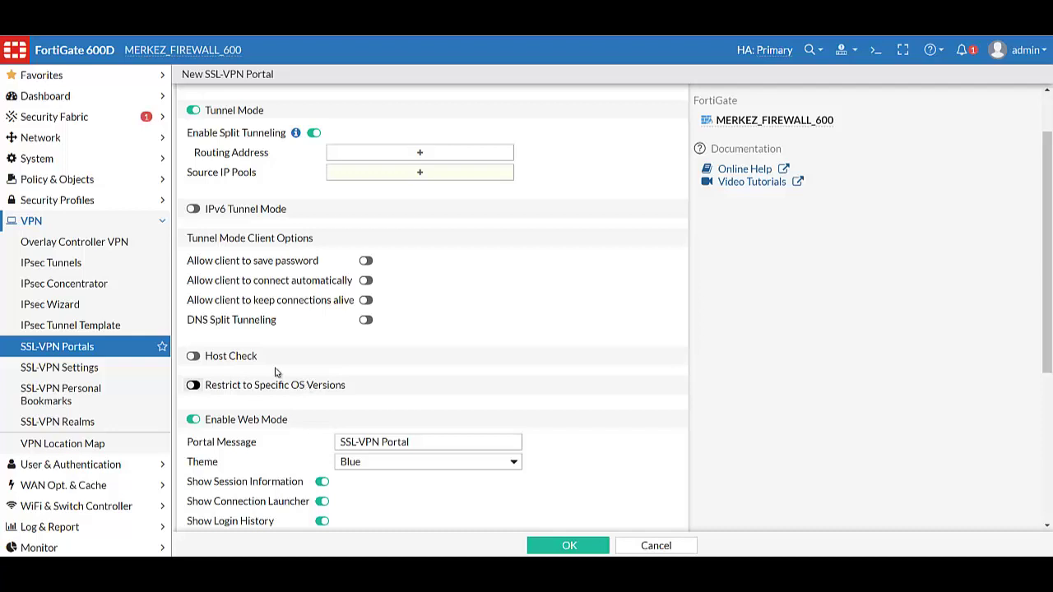
left_click(101, 352)
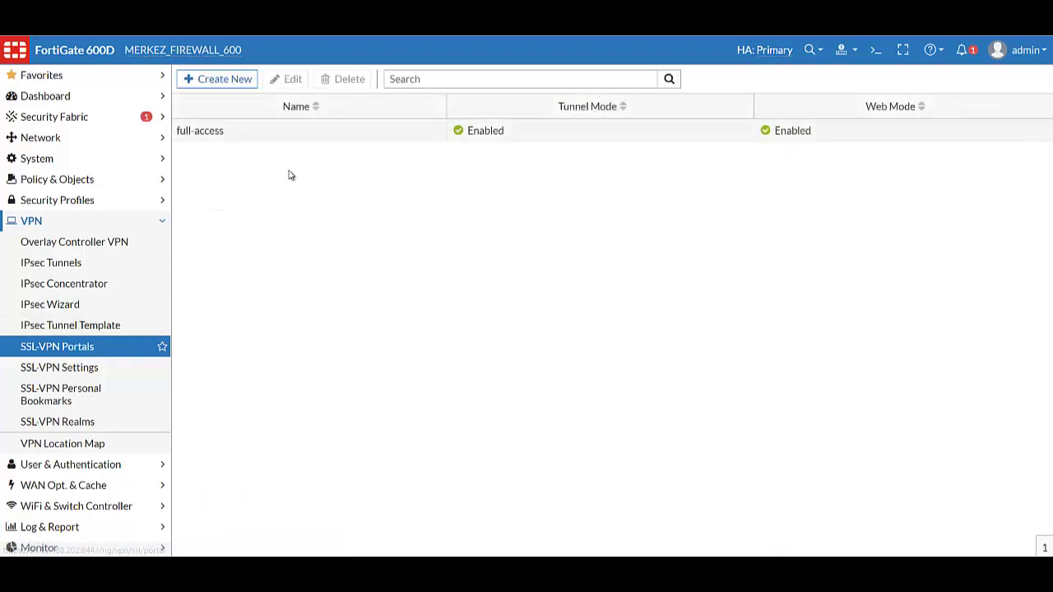
Step: Open the full-access portal for editing and examine its source IP pool, split tunneling and routing address settings
double_click(291, 137)
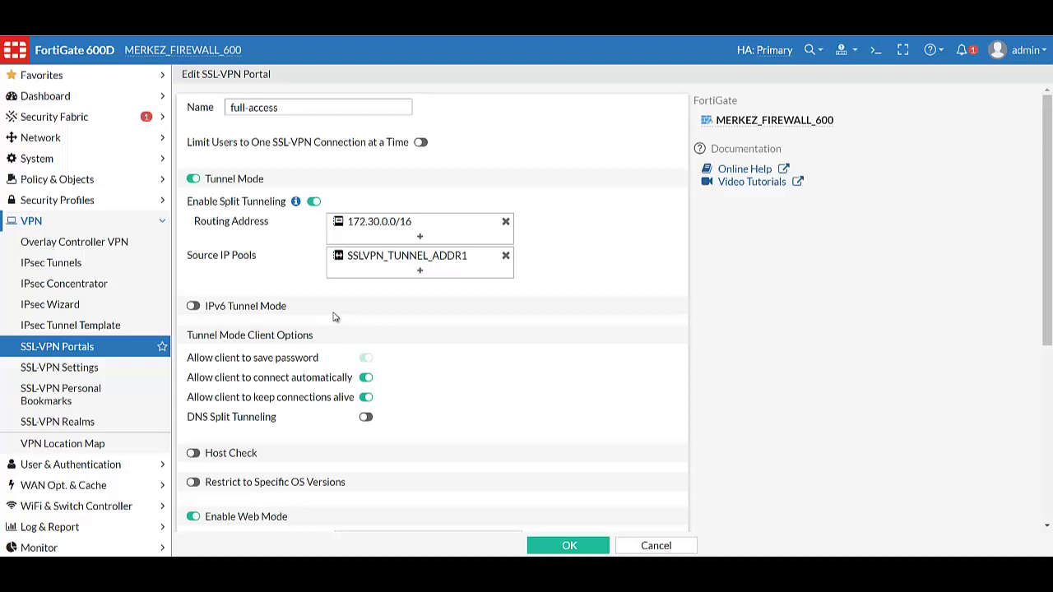
left_click_drag(191, 256, 263, 260)
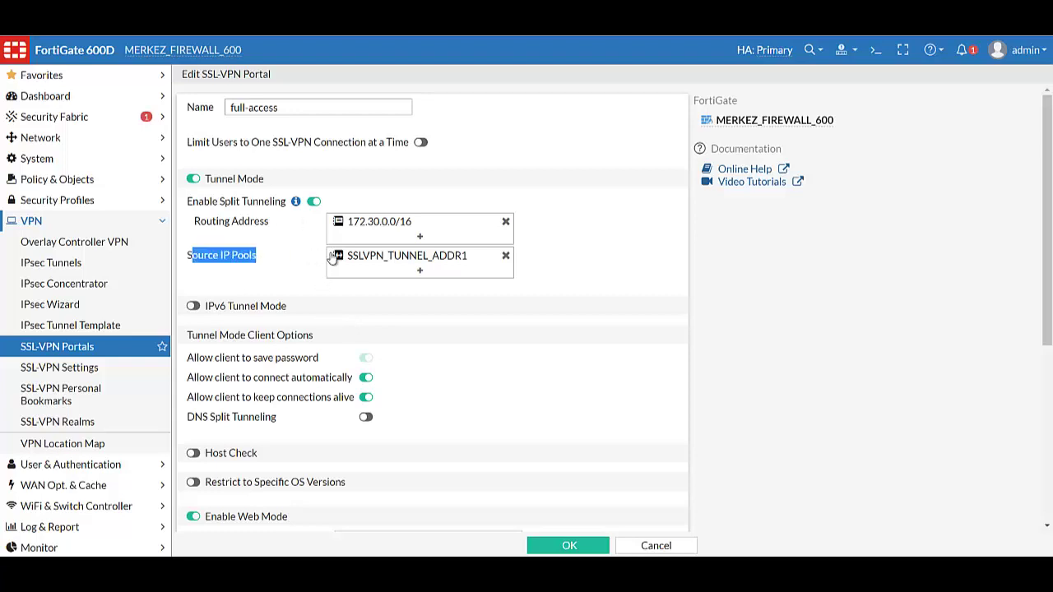
mouse_move(391, 259)
left_click_drag(287, 202, 266, 206)
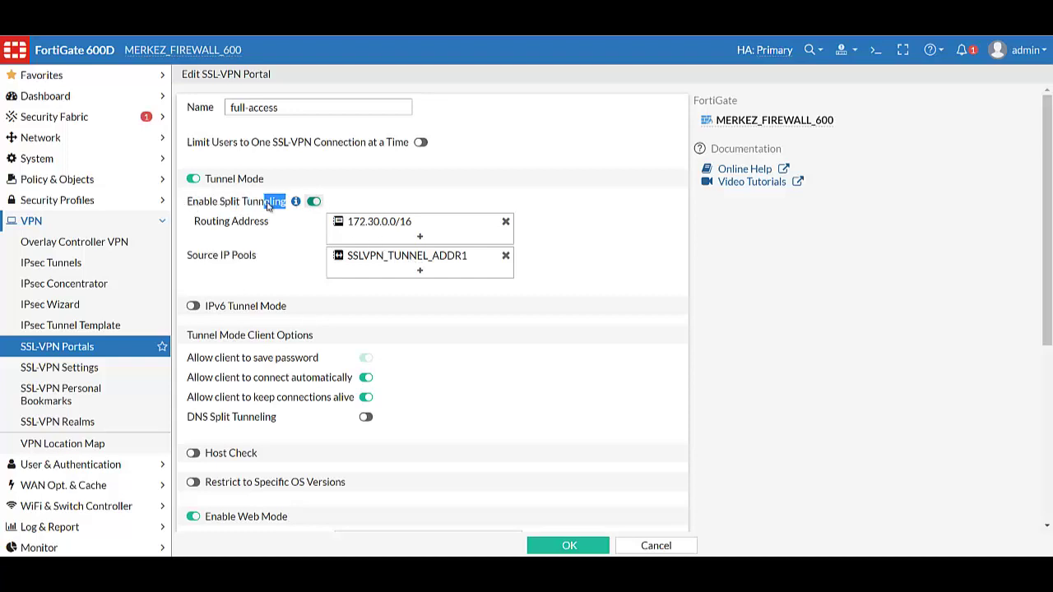
left_click_drag(196, 224, 287, 225)
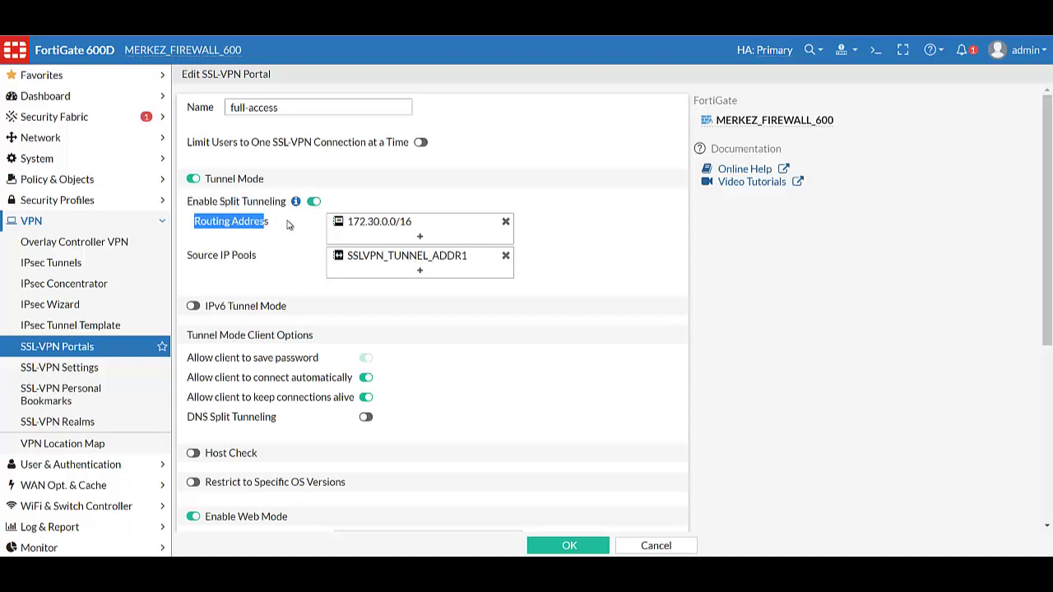
Step: Toggle split tunneling off and back on in the full-access portal, inspecting the details of its routing address
left_click(314, 202)
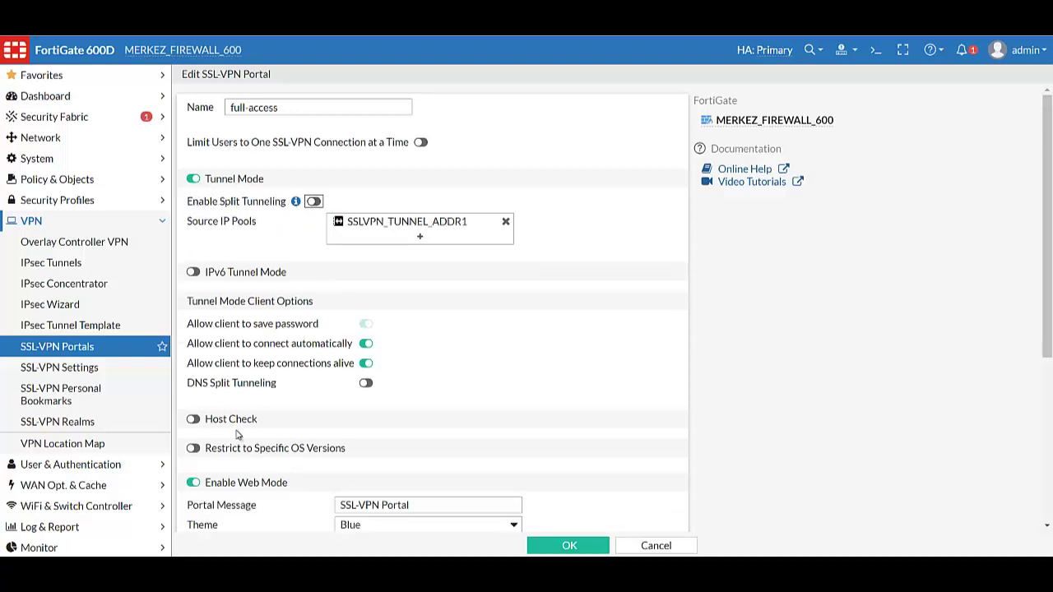
left_click(315, 202)
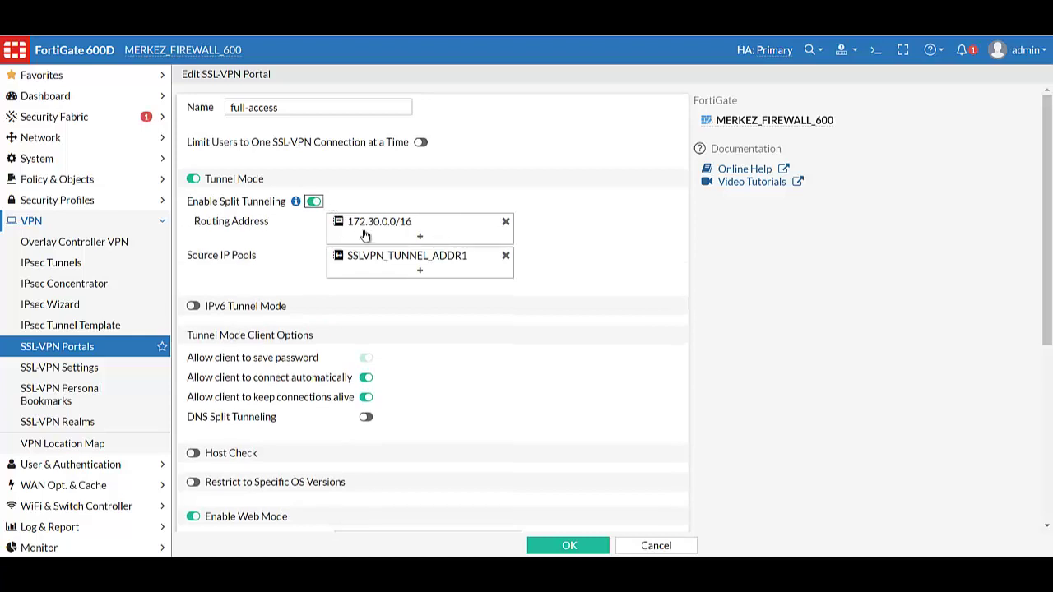
left_click_drag(273, 223, 197, 224)
left_click(277, 235)
mouse_move(383, 226)
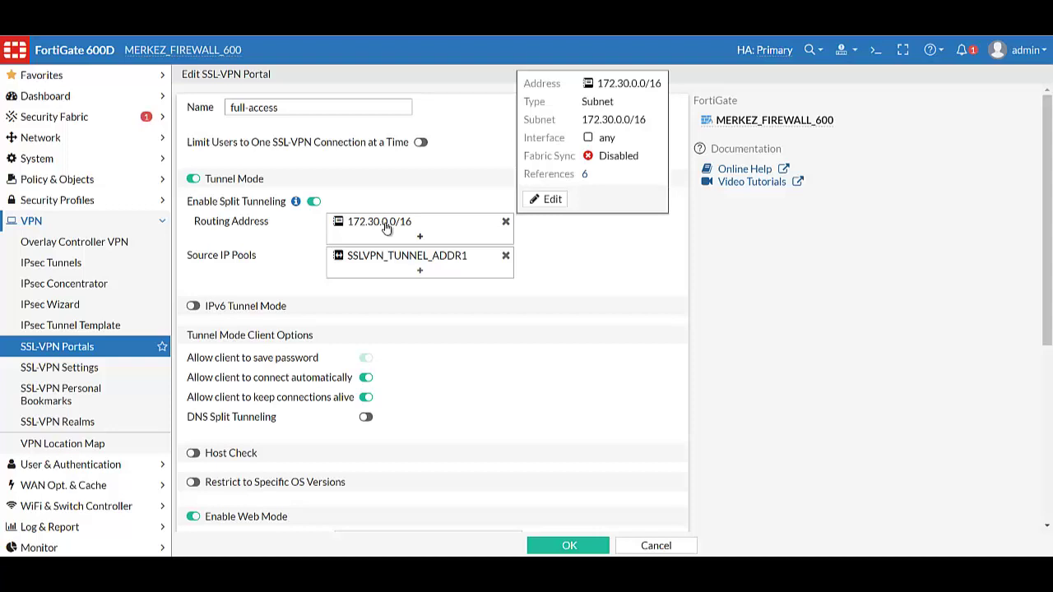
left_click(313, 201)
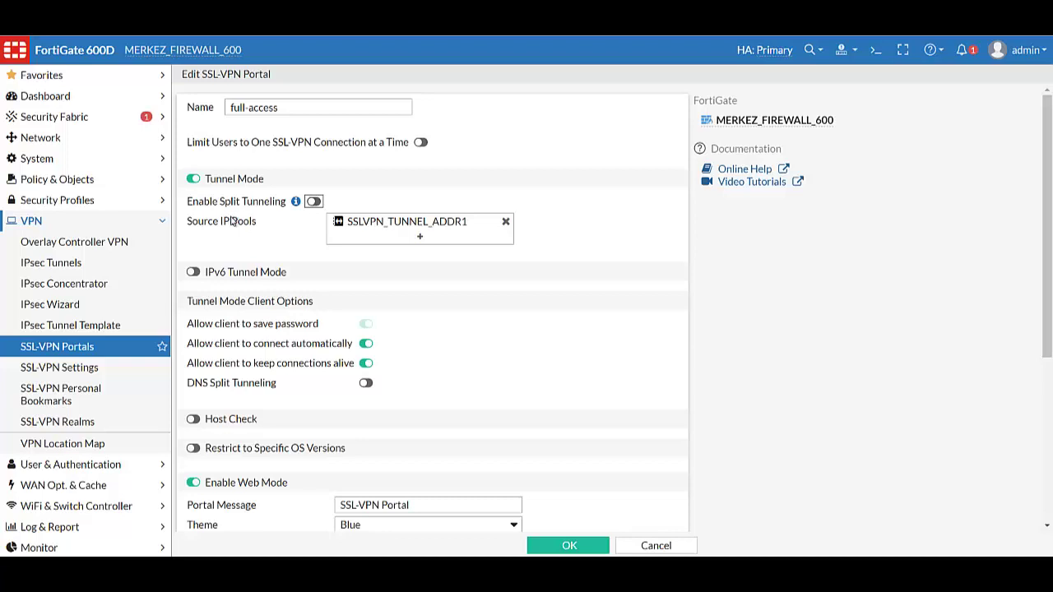
left_click(314, 201)
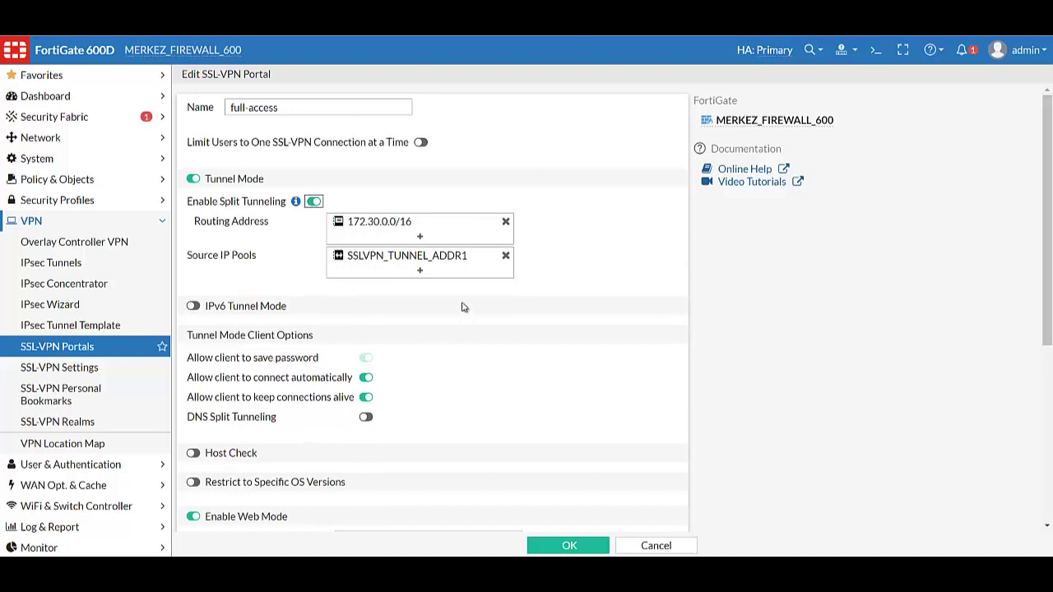
Step: Review the full-access portal's web mode settings and predefined bookmarks, and return to the portal list without saving
scroll(458, 301, "down", 3)
scroll(460, 300, "down", 5)
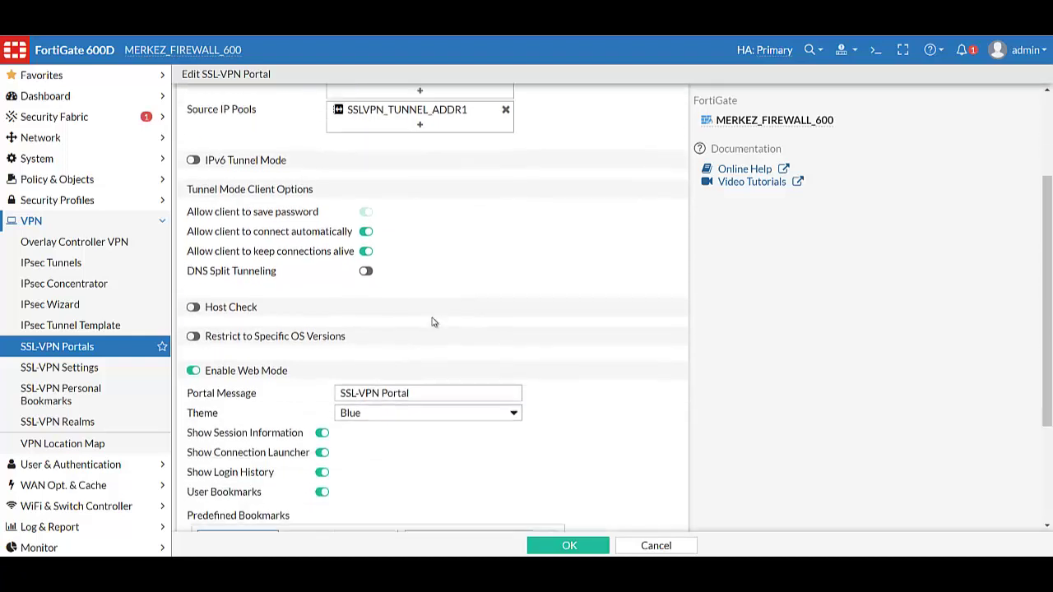
left_click_drag(195, 320, 366, 349)
scroll(387, 374, "up", 3)
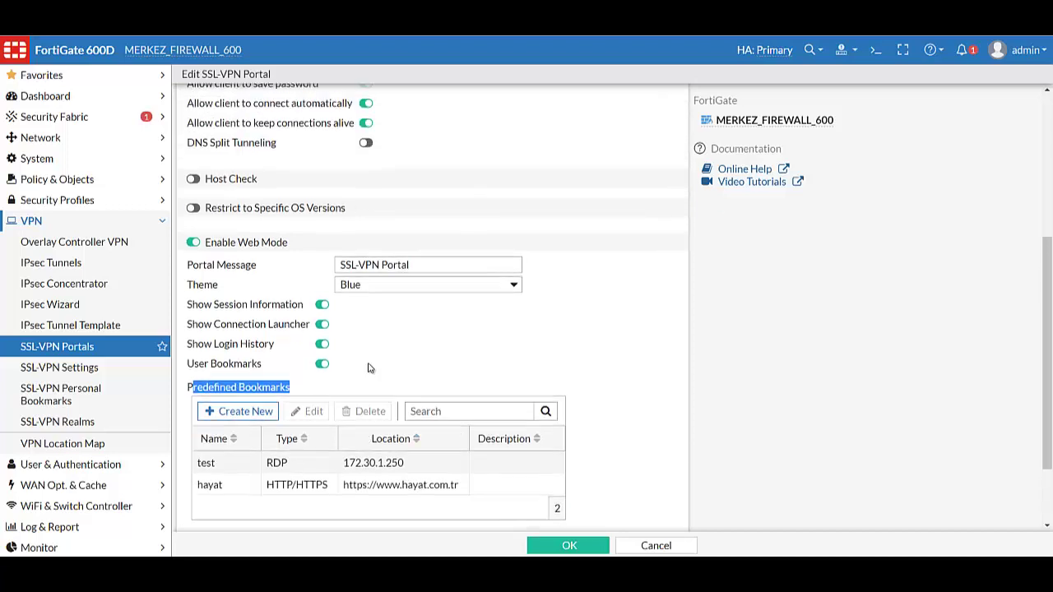
scroll(402, 381, "up", 2)
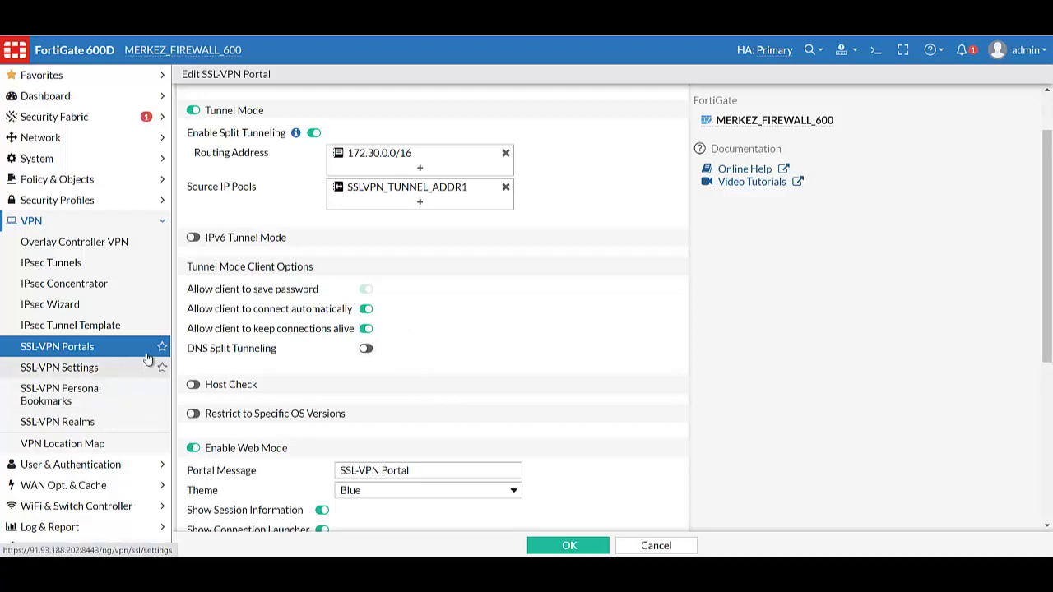
left_click(74, 350)
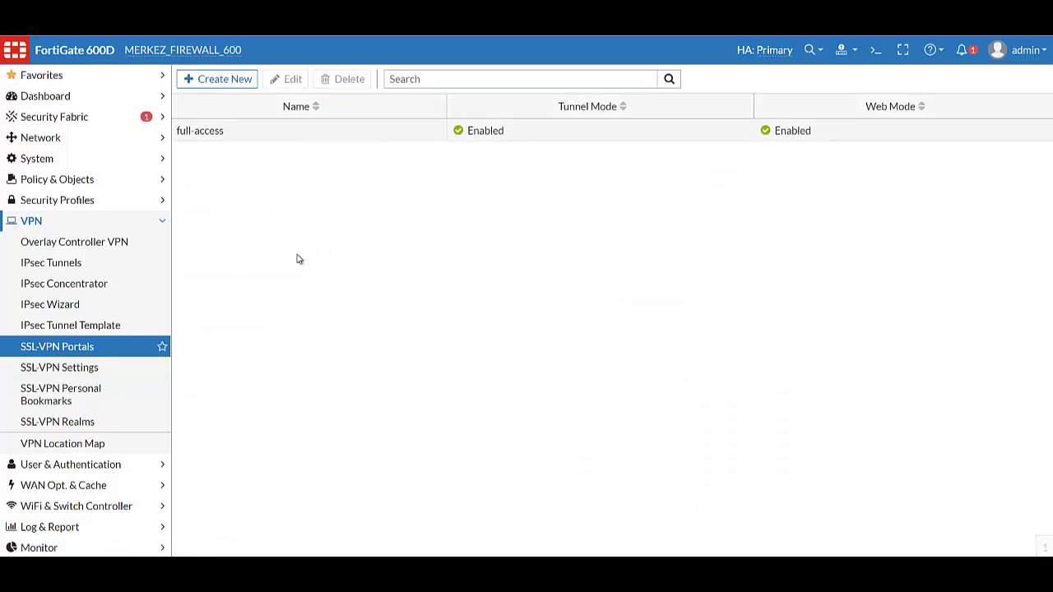
Step: Open the SSL-VPN settings and inspect the interfaces the VPN listens on
left_click(83, 371)
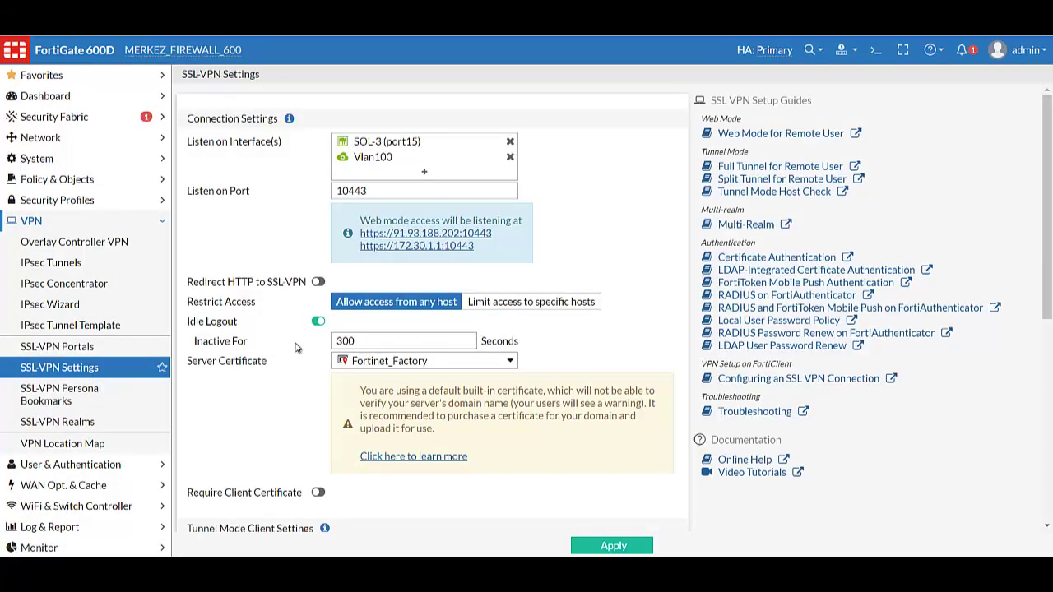
left_click_drag(193, 144, 299, 148)
left_click(298, 148)
mouse_move(419, 163)
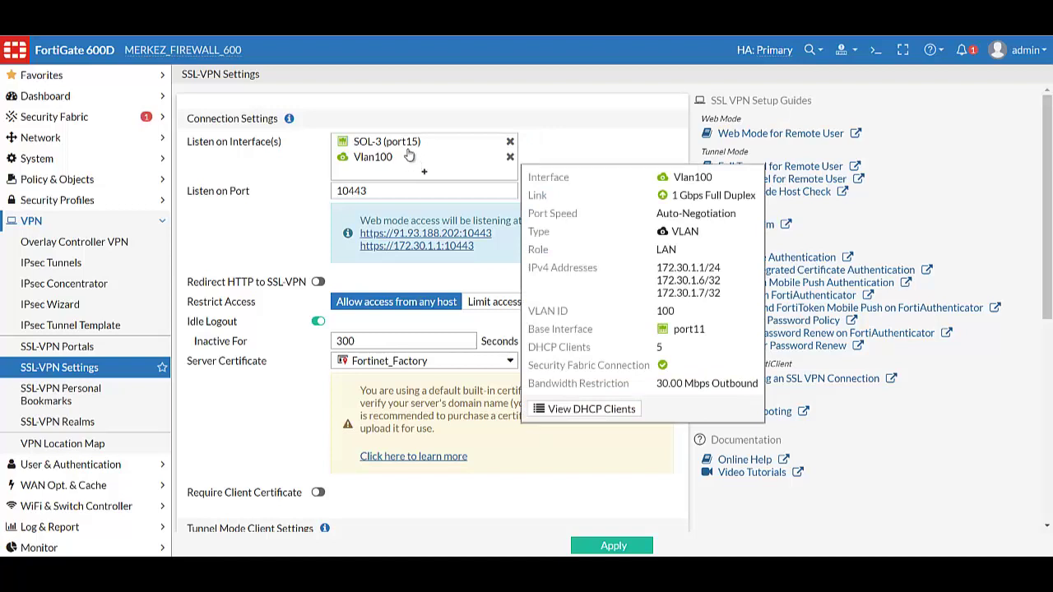
mouse_move(403, 144)
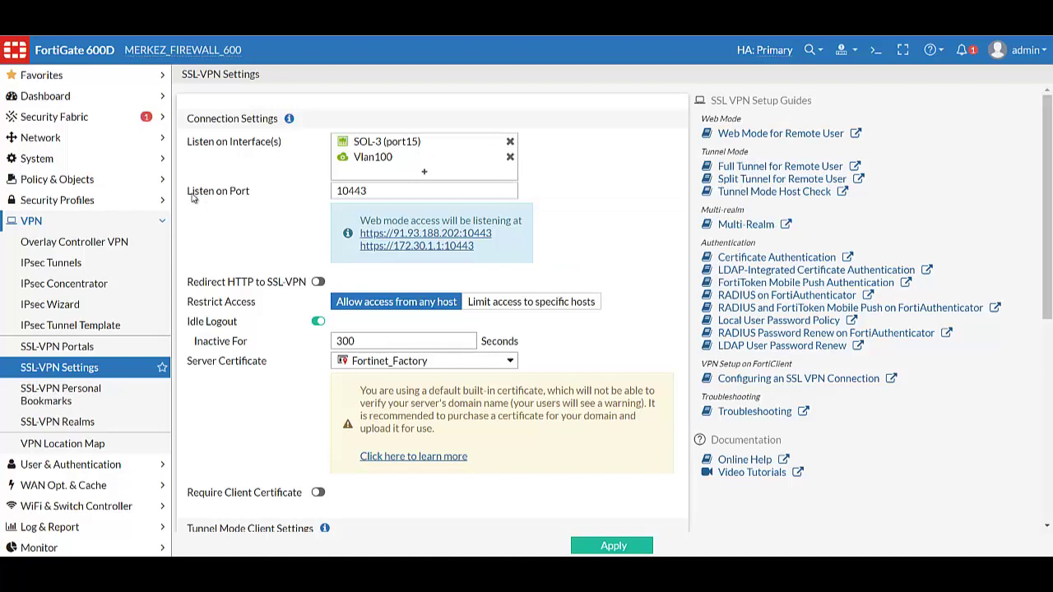
Step: Try listening port 443 for the SSL-VPN and restore it to 10443
left_click_drag(190, 192, 250, 193)
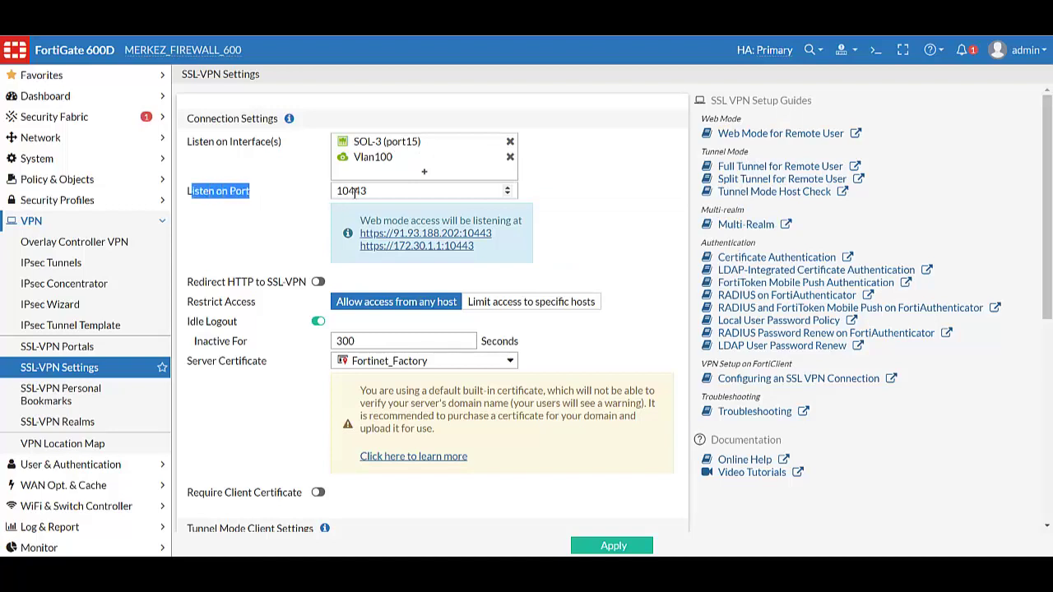
left_click_drag(346, 190, 319, 196)
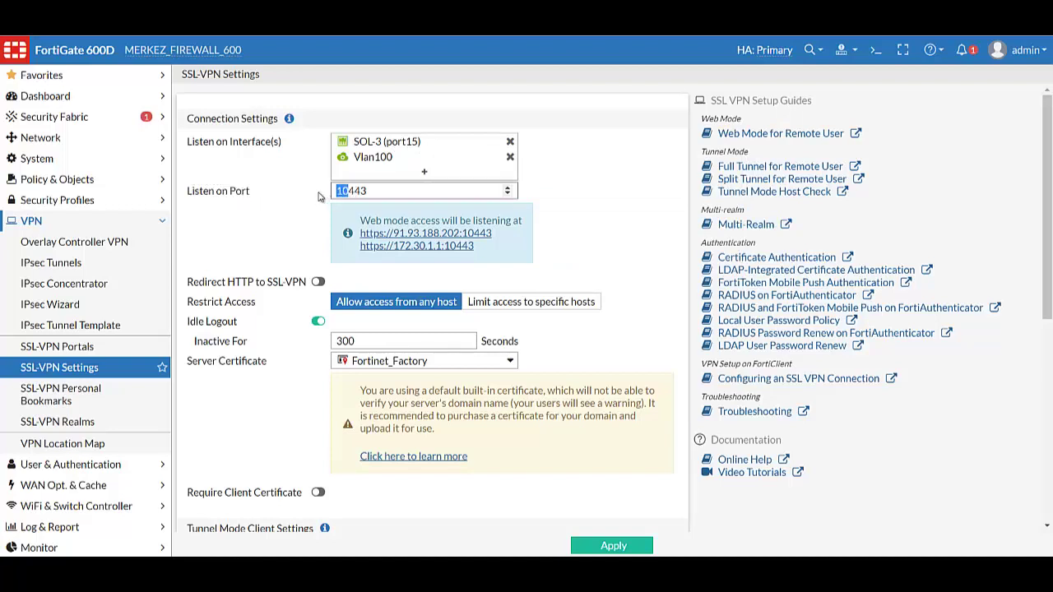
key("BackSpace")
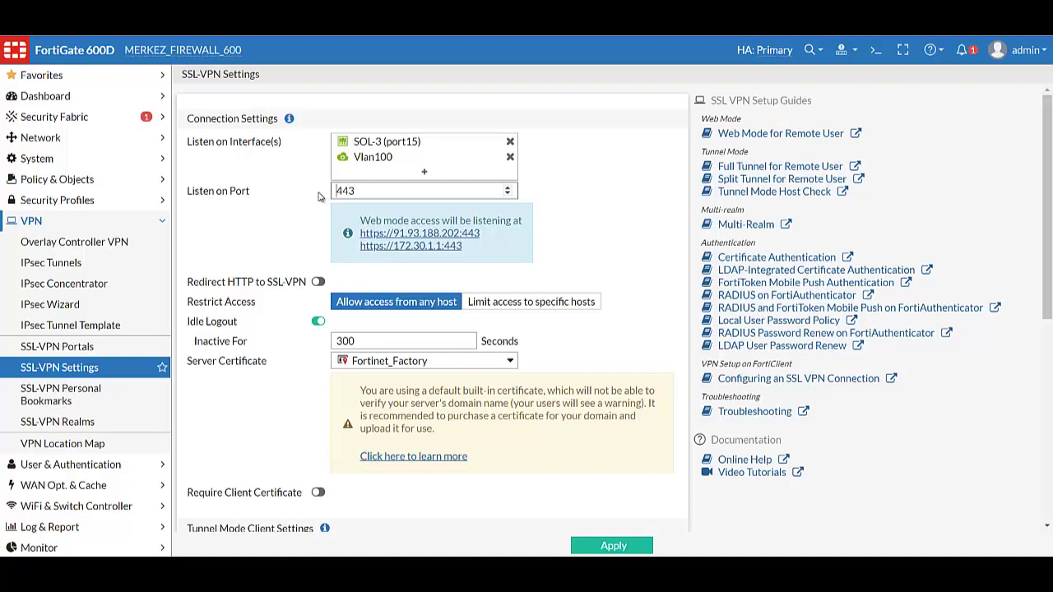
type("10")
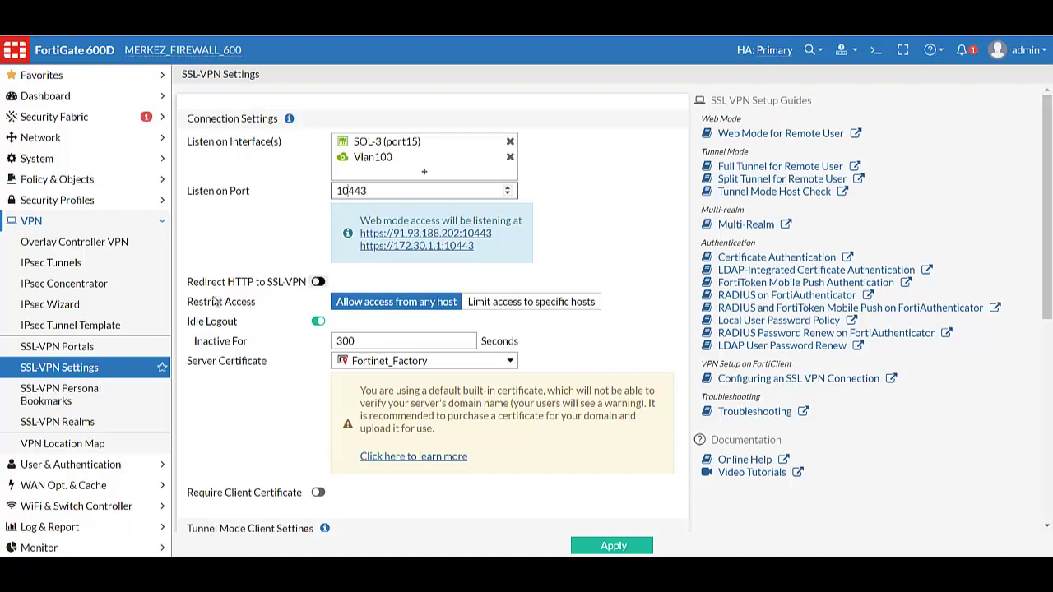
Step: Try limiting access to specific hosts, inspect the host entries, and restore access from any host
left_click(527, 307)
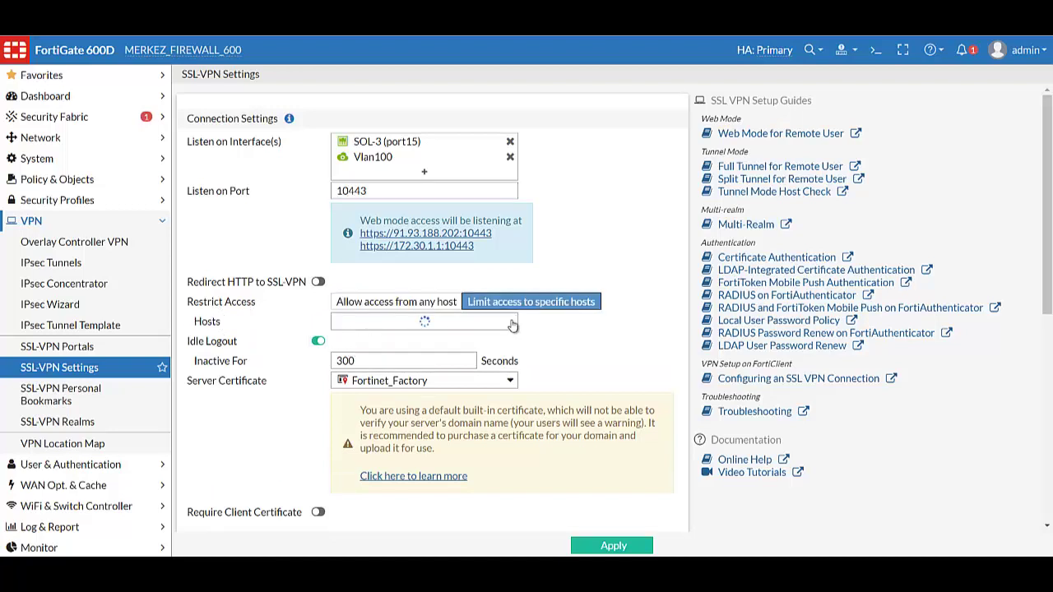
mouse_move(436, 324)
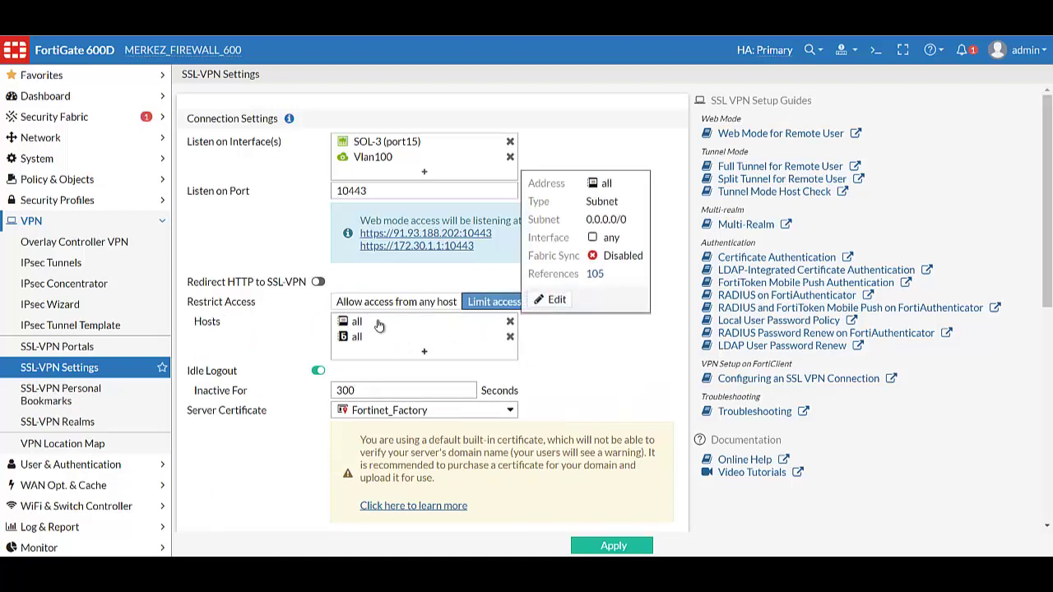
left_click(432, 305)
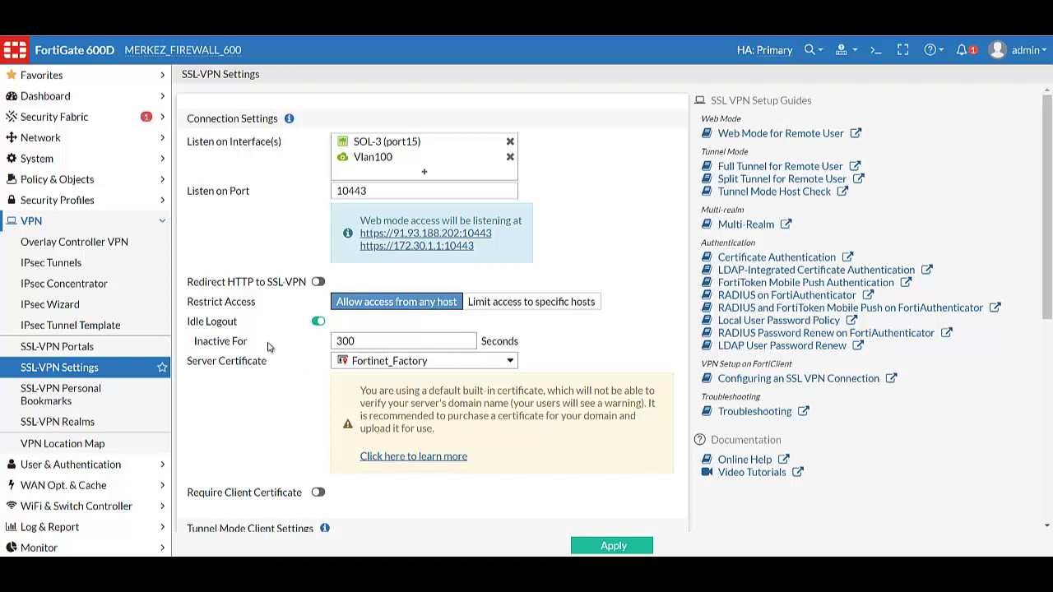
Step: Review the SSL-VPN server certificate setting and the tunnel mode client address range
scroll(263, 354, "down", 1)
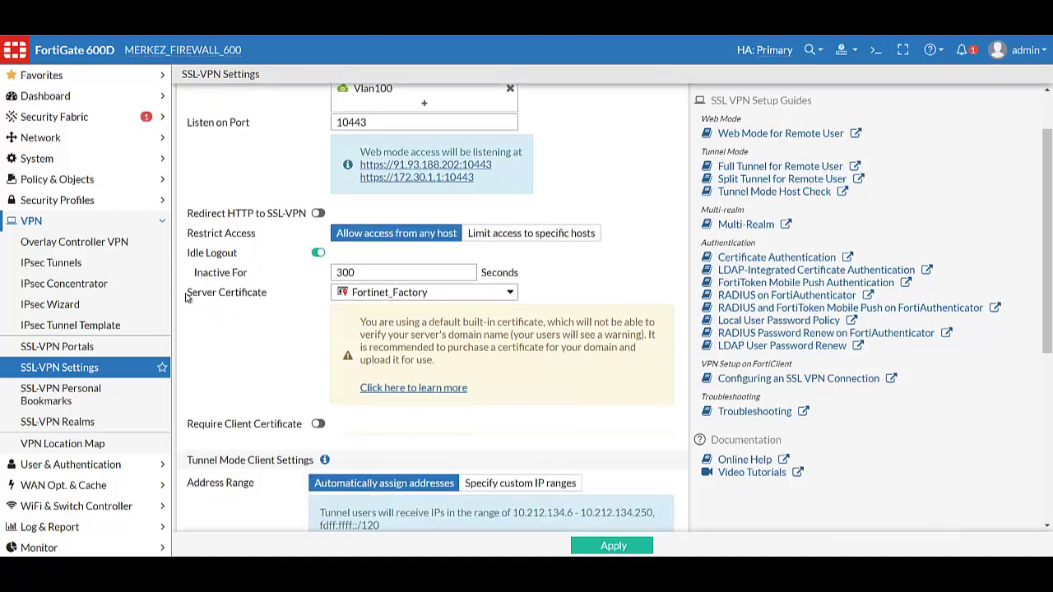
left_click_drag(186, 296, 267, 294)
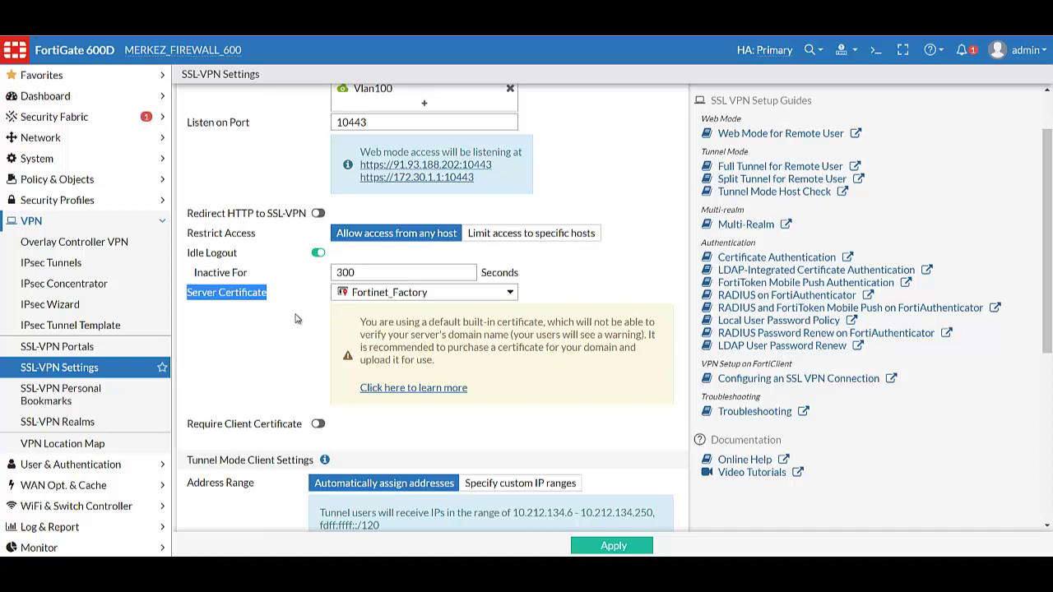
scroll(296, 319, "down", 2)
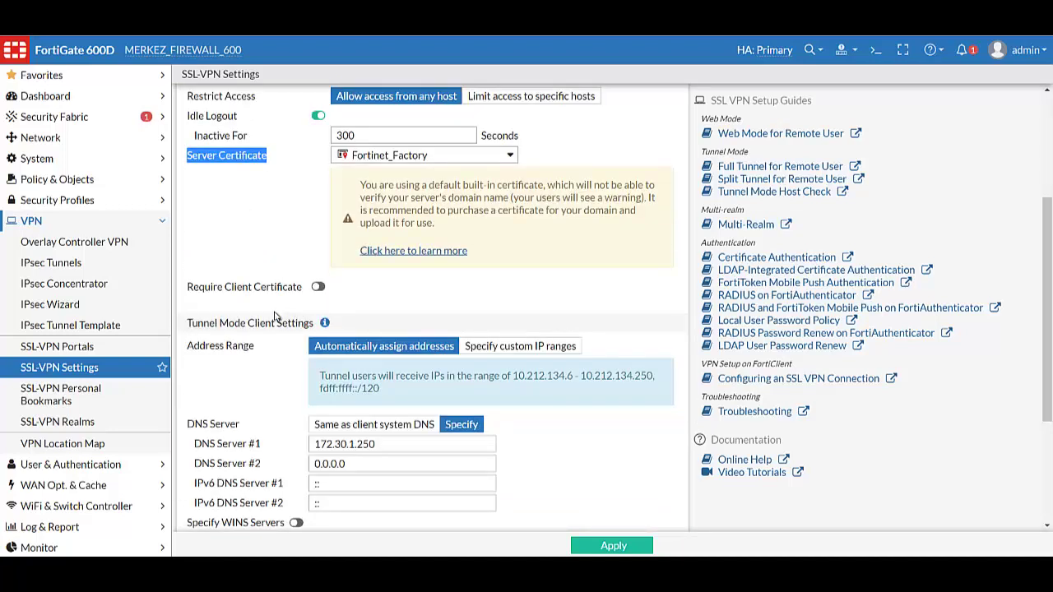
scroll(275, 316, "down", 1)
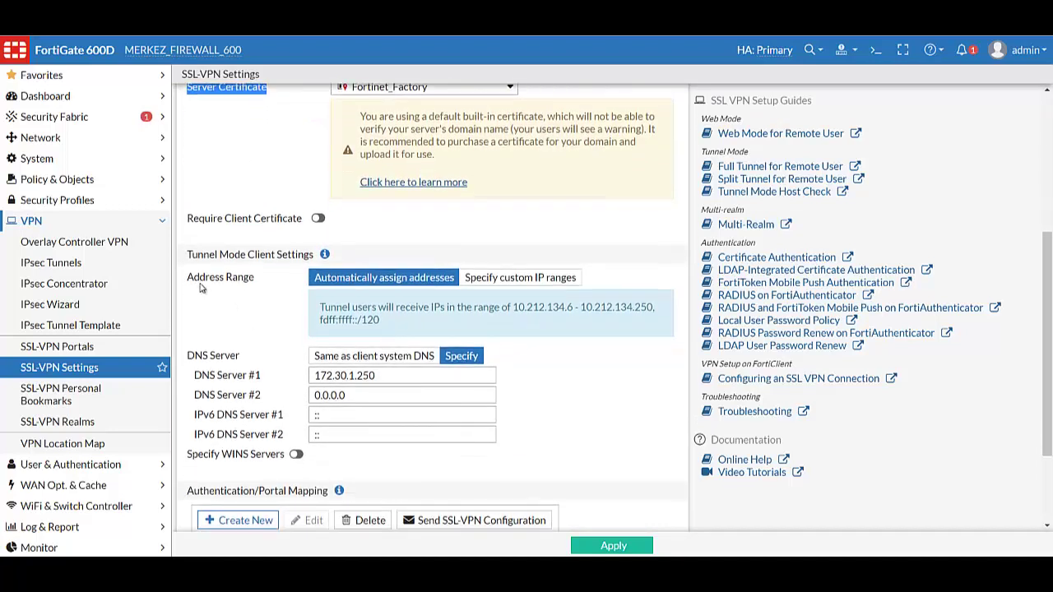
left_click_drag(187, 284, 249, 307)
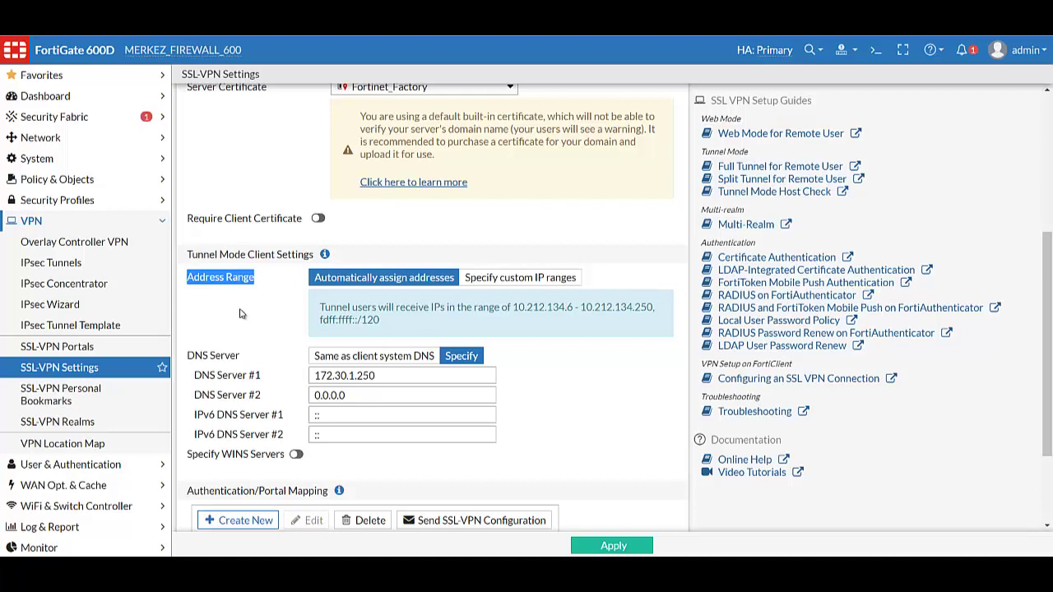
left_click(526, 309)
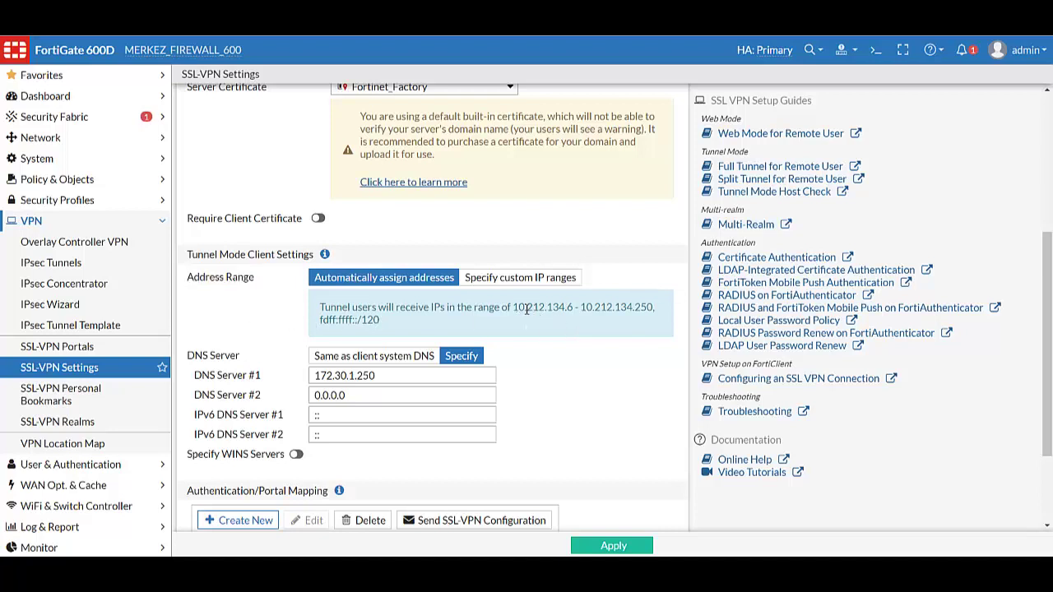
triple_click(526, 309)
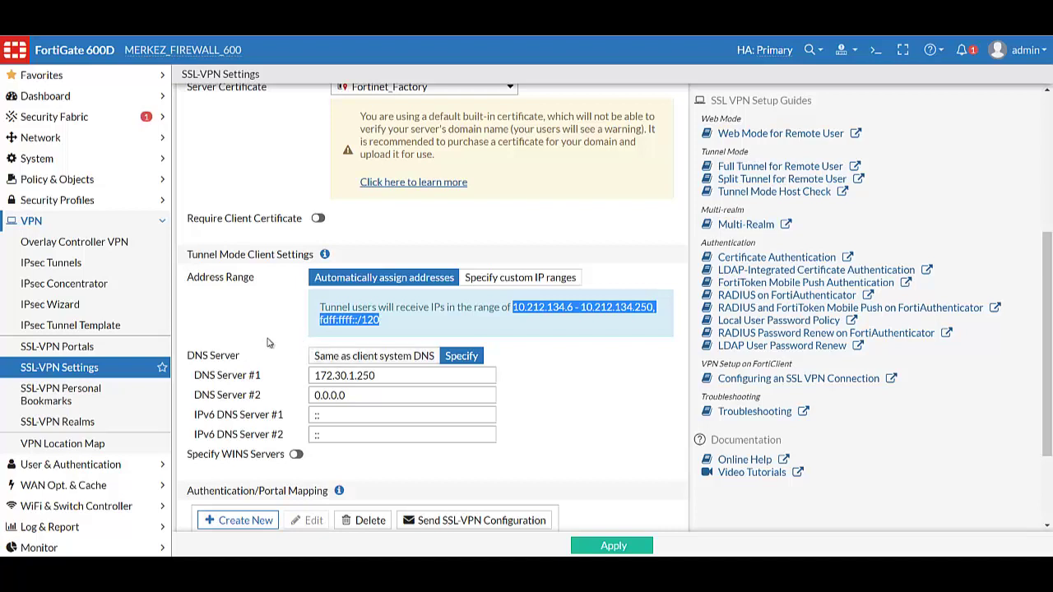
Step: Review the Authentication/Portal Mapping table, focusing on the portal assigned to SSL-Group
scroll(268, 337, "down", 3)
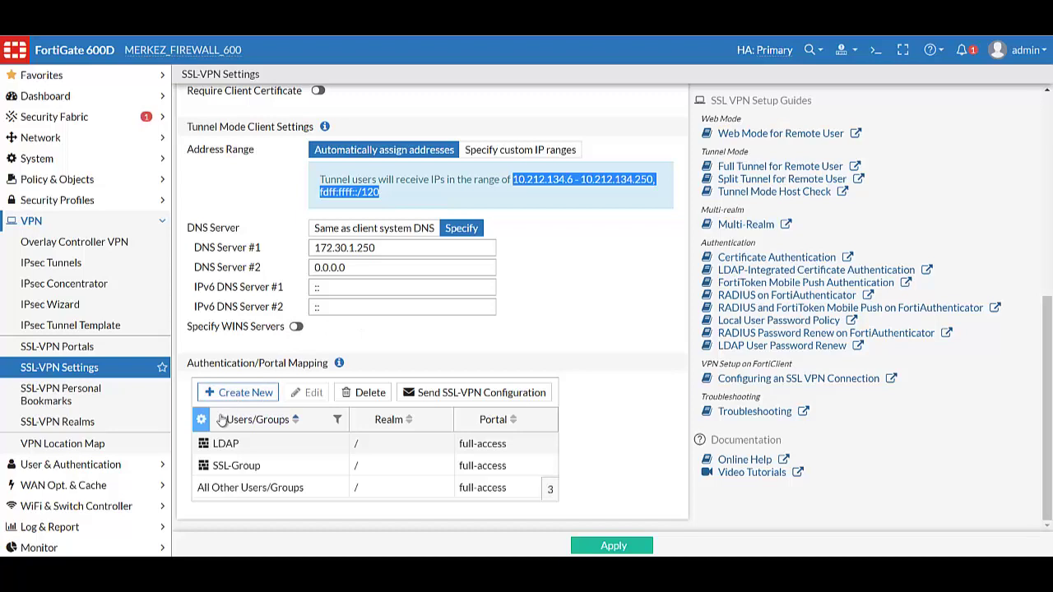
left_click(211, 389)
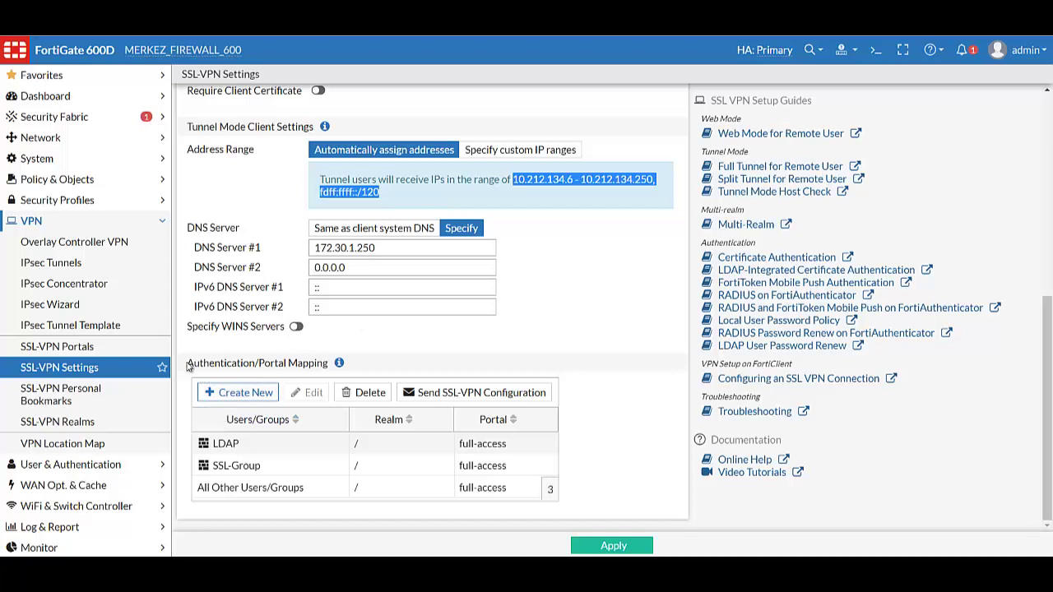
left_click_drag(187, 367, 327, 365)
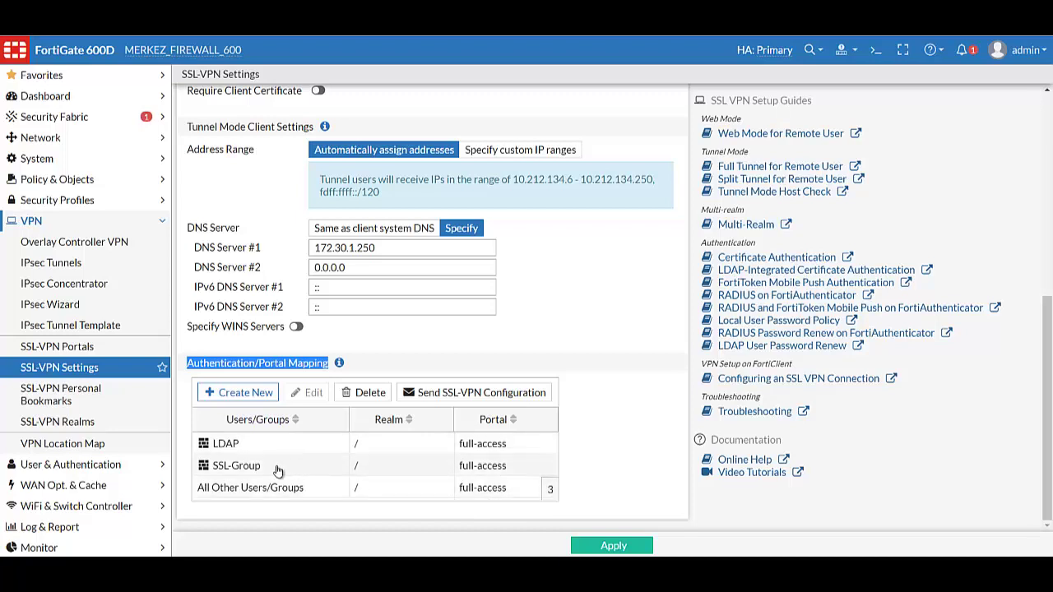
left_click_drag(275, 466, 210, 467)
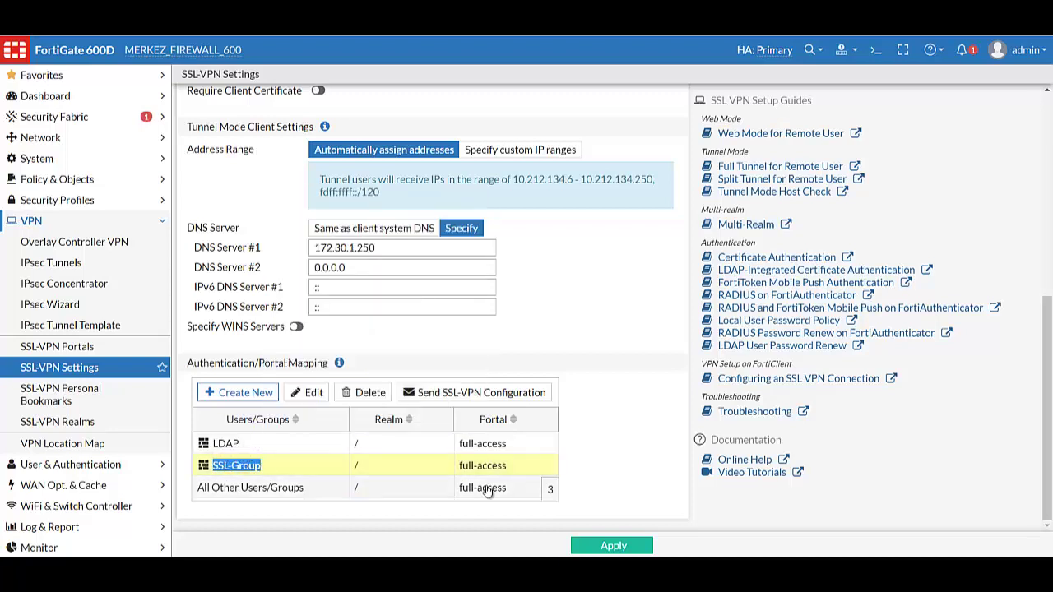
left_click(609, 465)
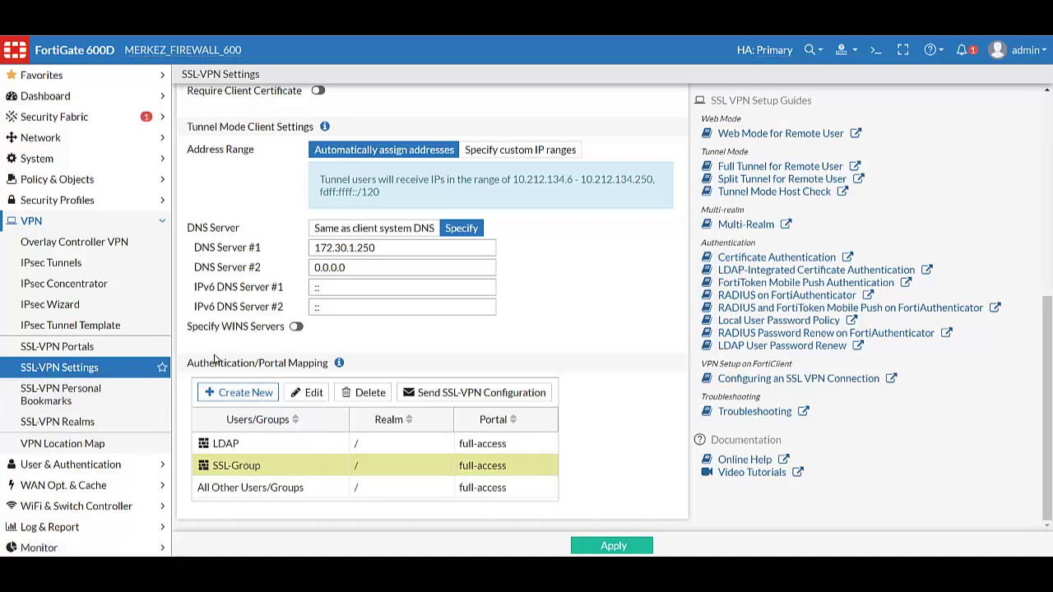
scroll(234, 329, "up", 5)
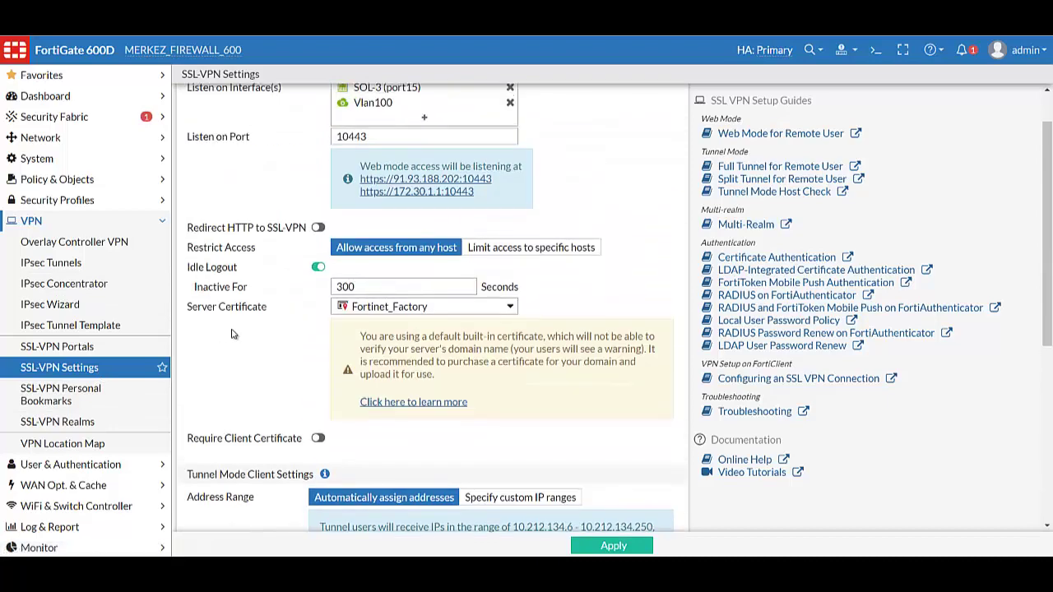
scroll(233, 333, "up", 1)
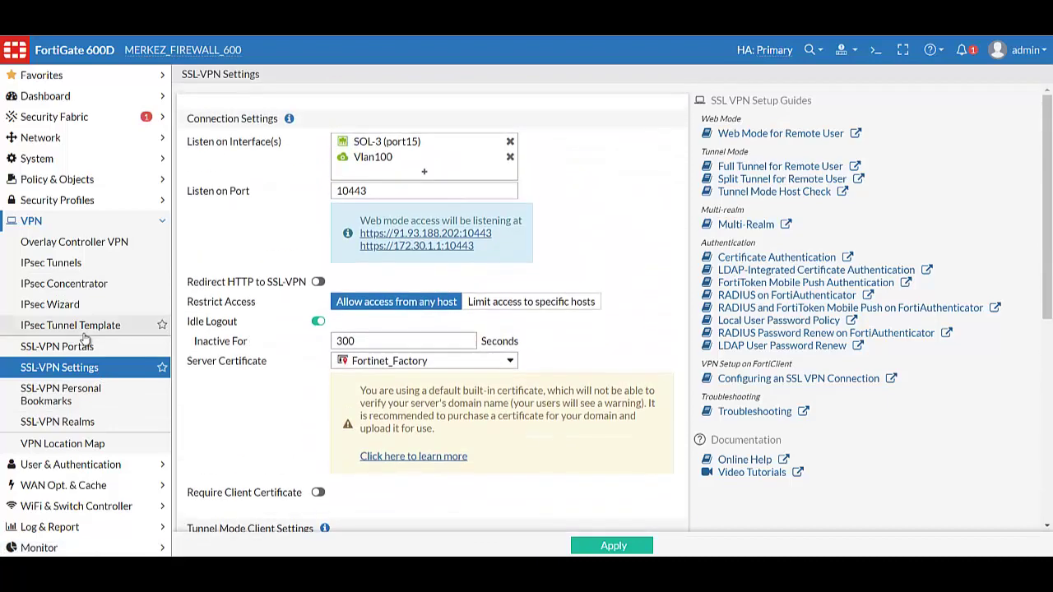
Step: Open the firewall policy list under Policy & Objects, ready to search it
left_click(76, 182)
left_click(73, 200)
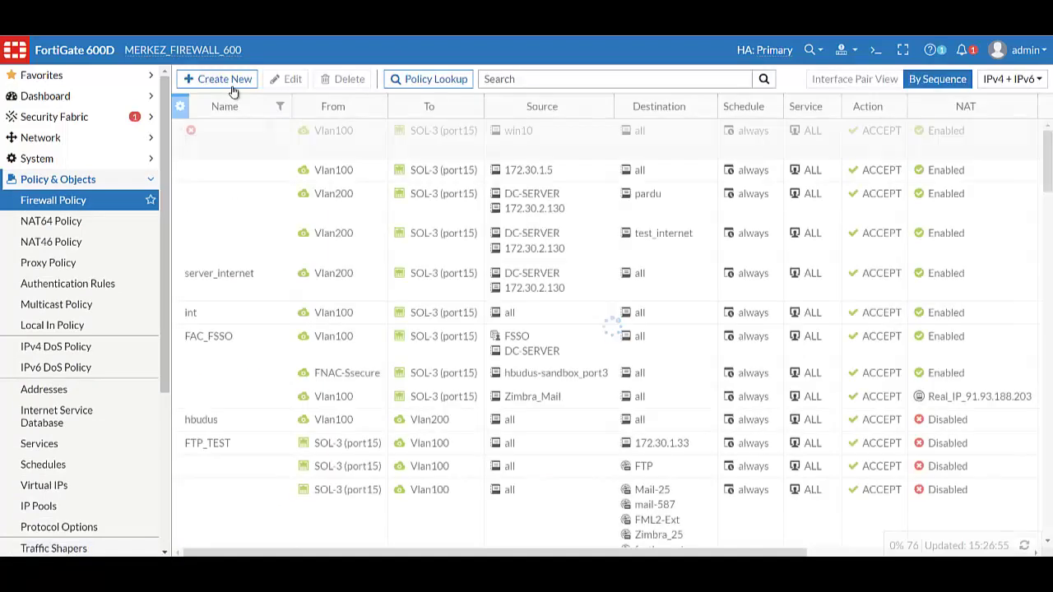
left_click(521, 80)
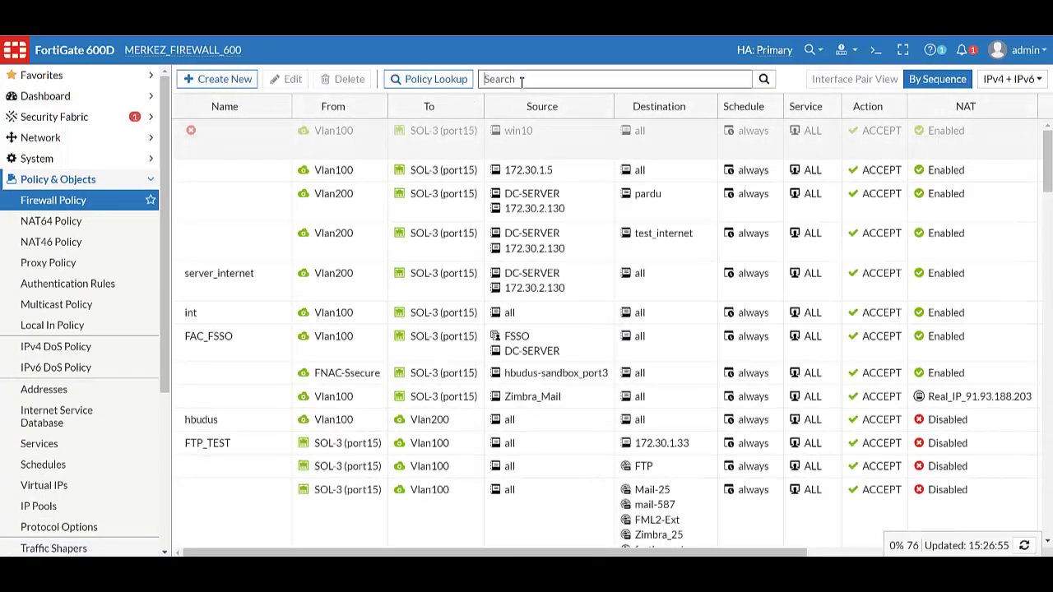
key("ctrl+f")
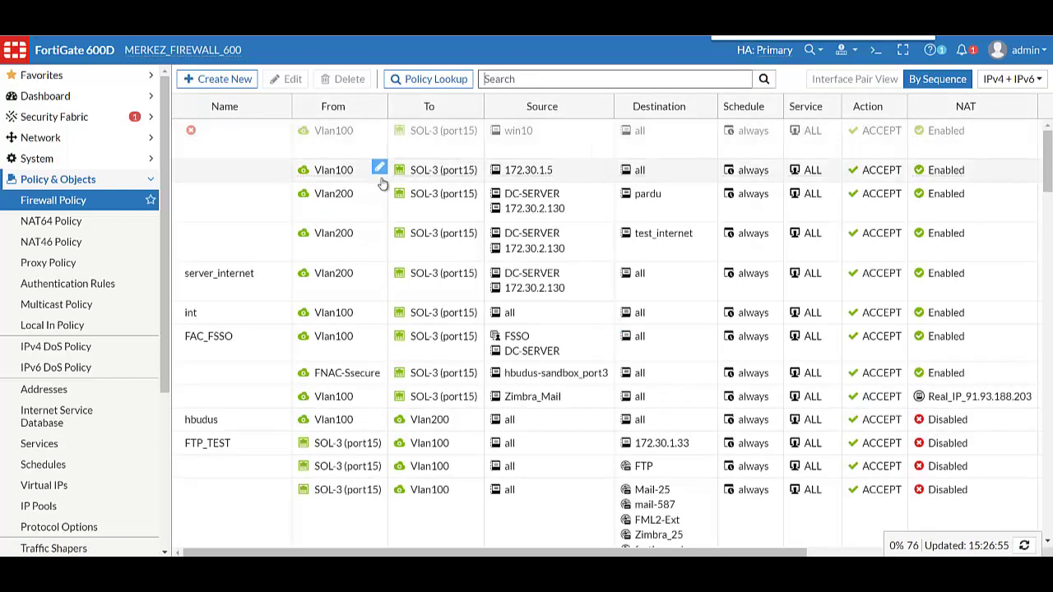
type("ssl")
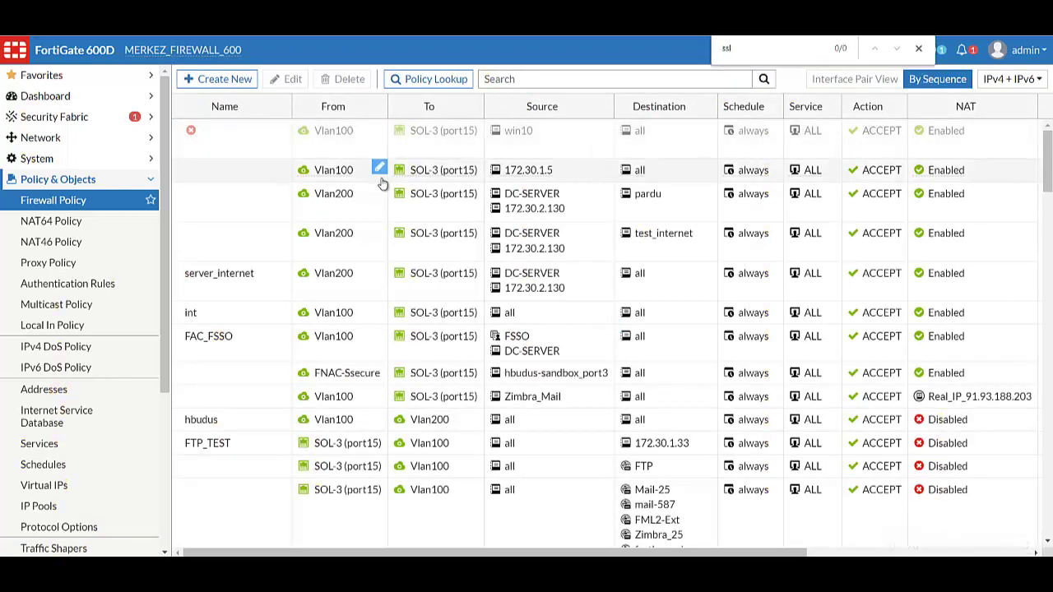
key("BackSpace")
key("BackSpace")
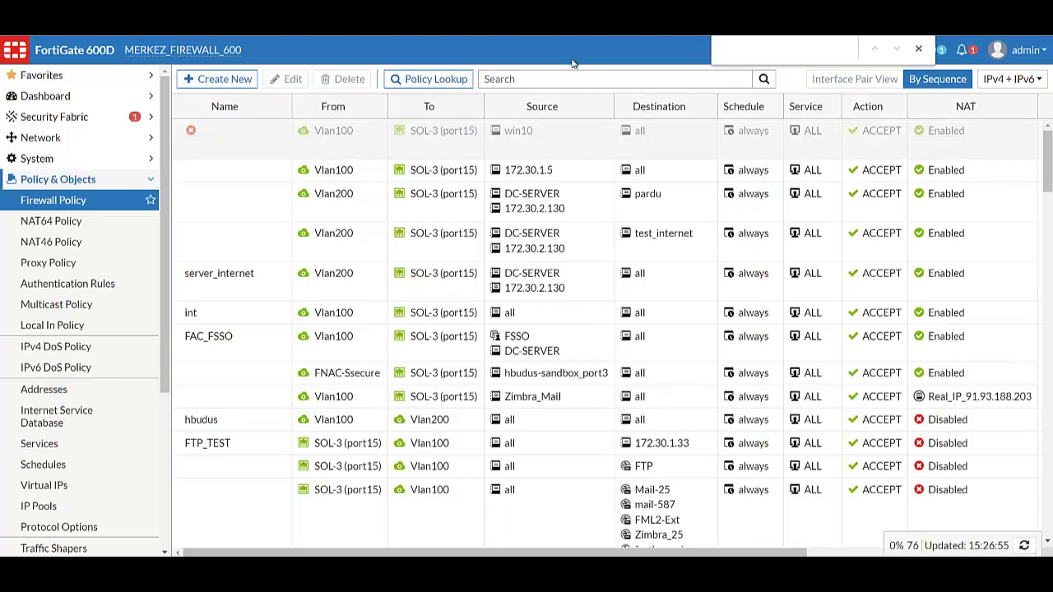
Step: Filter the firewall policies by "ssl" and locate the SSL-VPN tunnel policies
left_click(547, 79)
type("ssl")
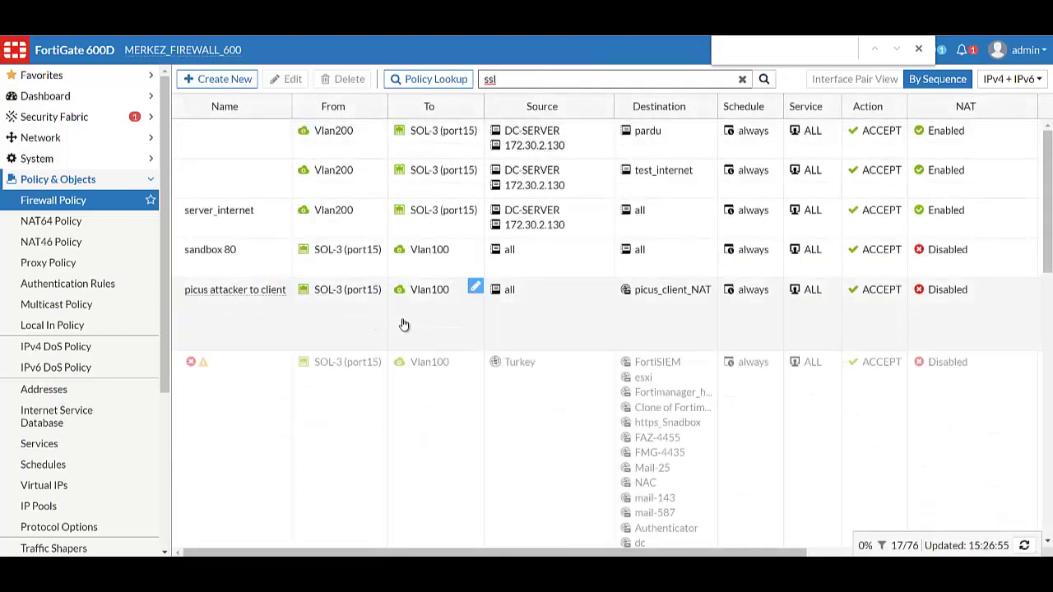
scroll(406, 329, "down", 10)
scroll(404, 346, "down", 5)
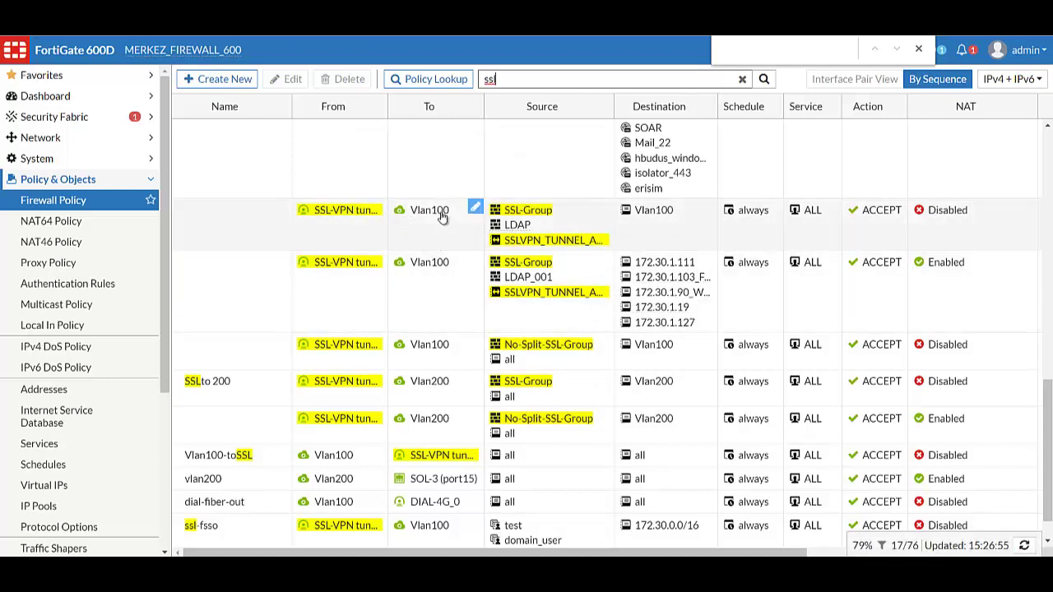
Step: Open the policy from the SSL-VPN tunnel to Vlan100 for SSL-Group and LDAP, and inspect its source and destination entries
left_click(479, 229)
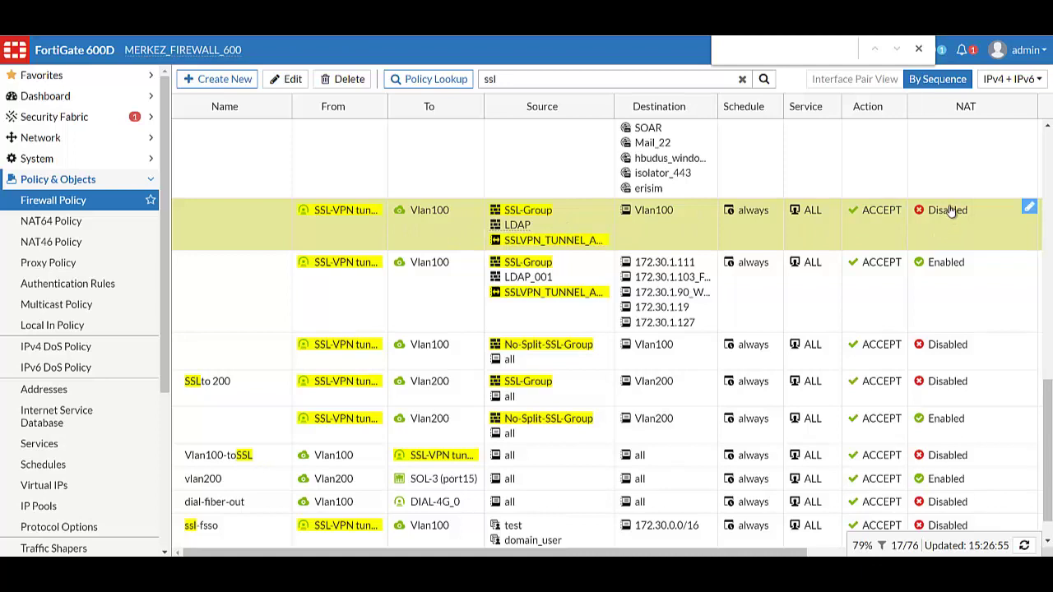
double_click(246, 225)
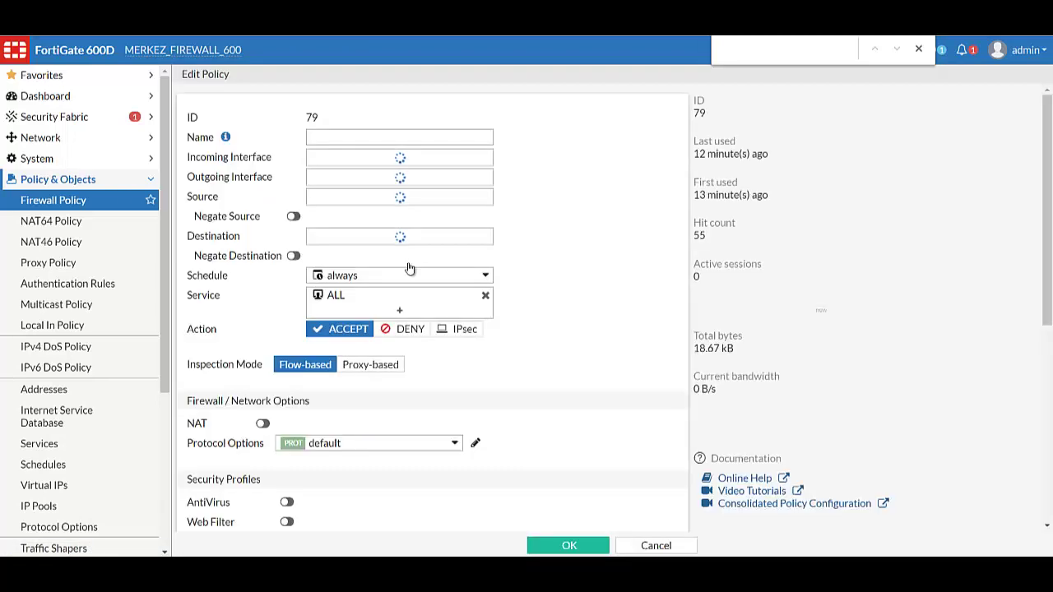
mouse_move(406, 229)
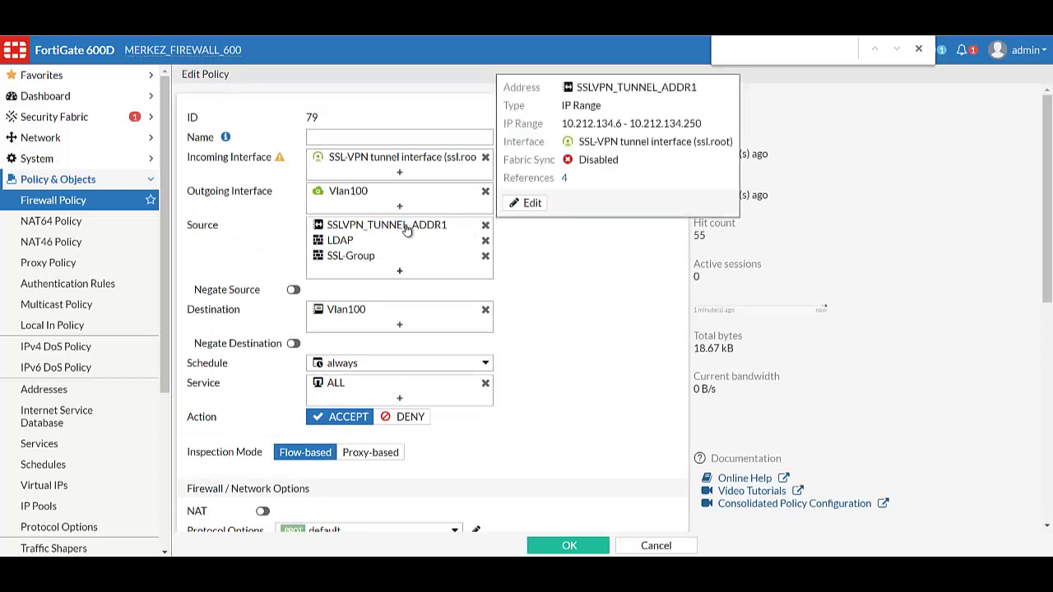
mouse_move(366, 243)
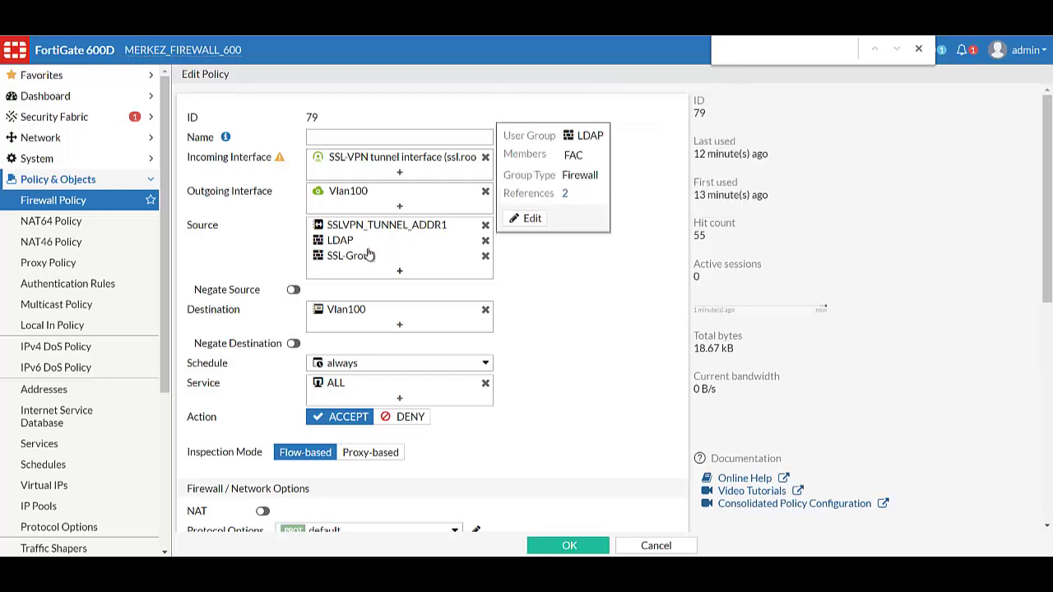
mouse_move(365, 264)
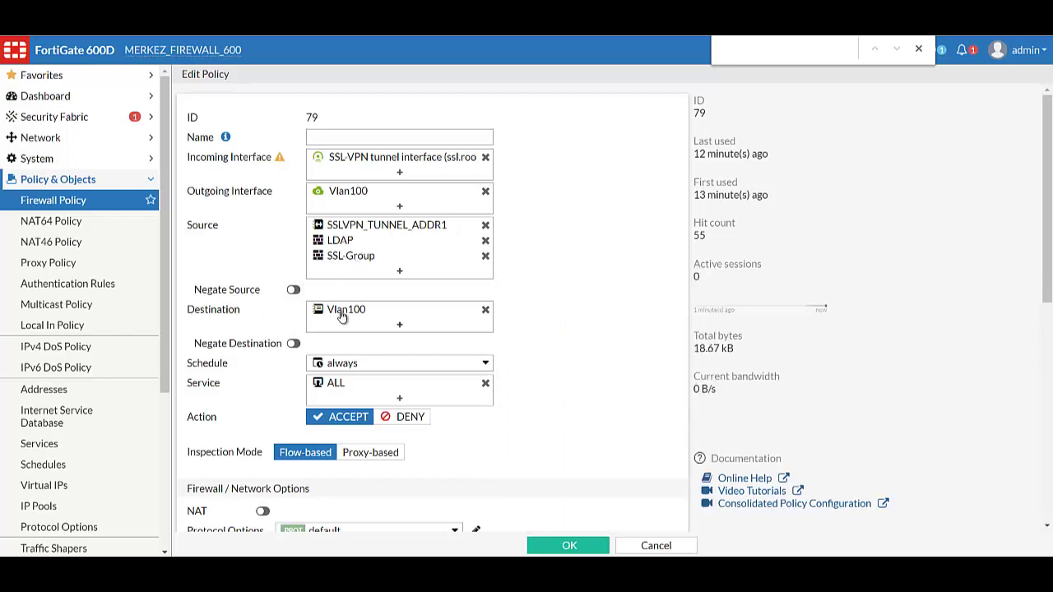
mouse_move(345, 312)
Step: Check the NAT option in the SSL-VPN policy's Firewall / Network Options
scroll(565, 322, "down", 1)
scroll(565, 325, "down", 1)
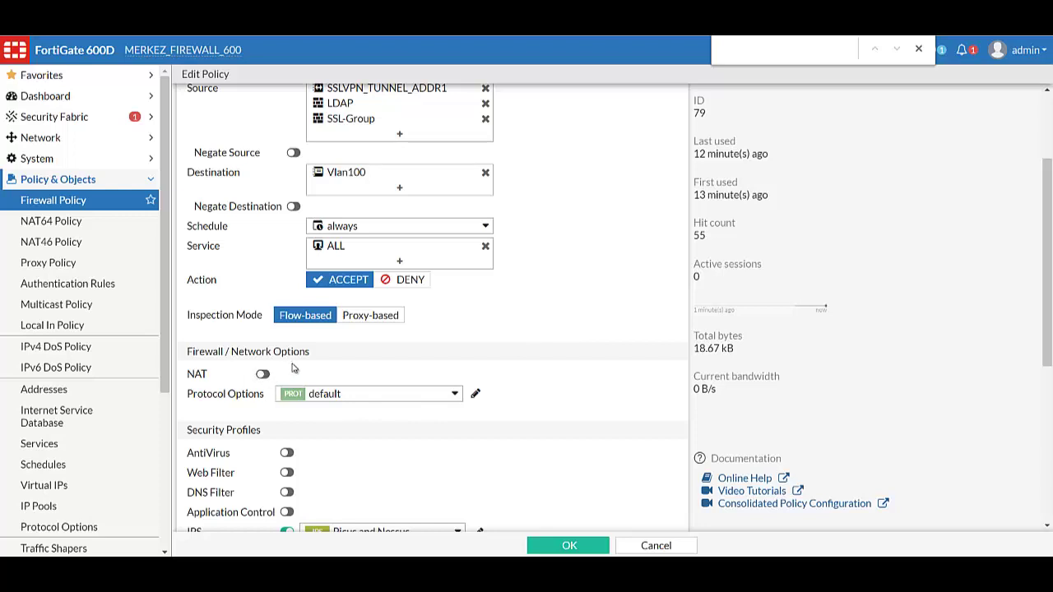
left_click_drag(215, 378, 193, 375)
left_click(385, 375)
scroll(389, 371, "down", 1)
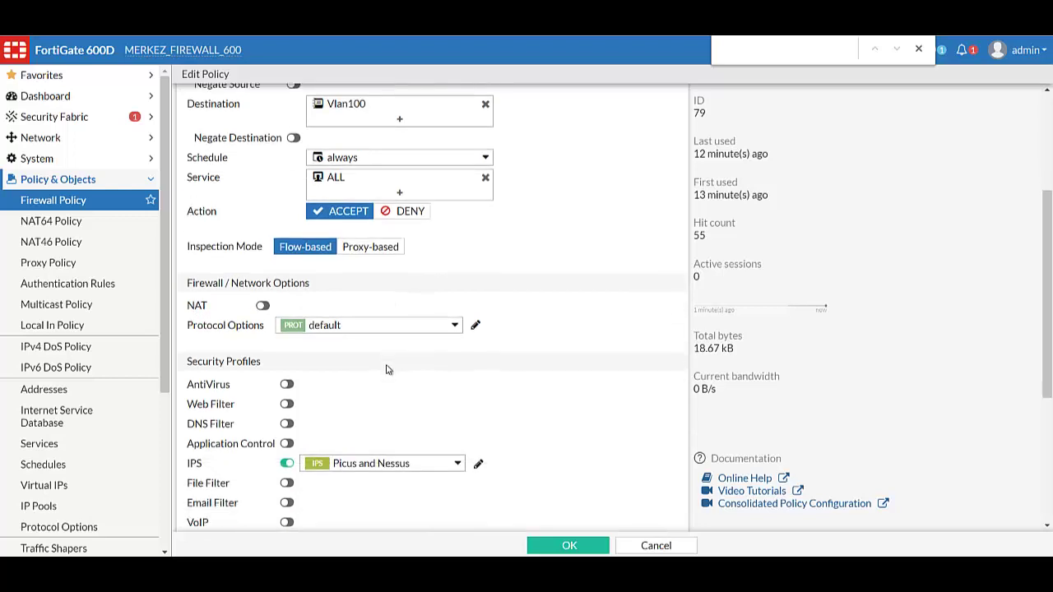
Step: Turn off IPS in the SSL-VPN policy and review its remaining security profiles, logging and advanced options
left_click(286, 463)
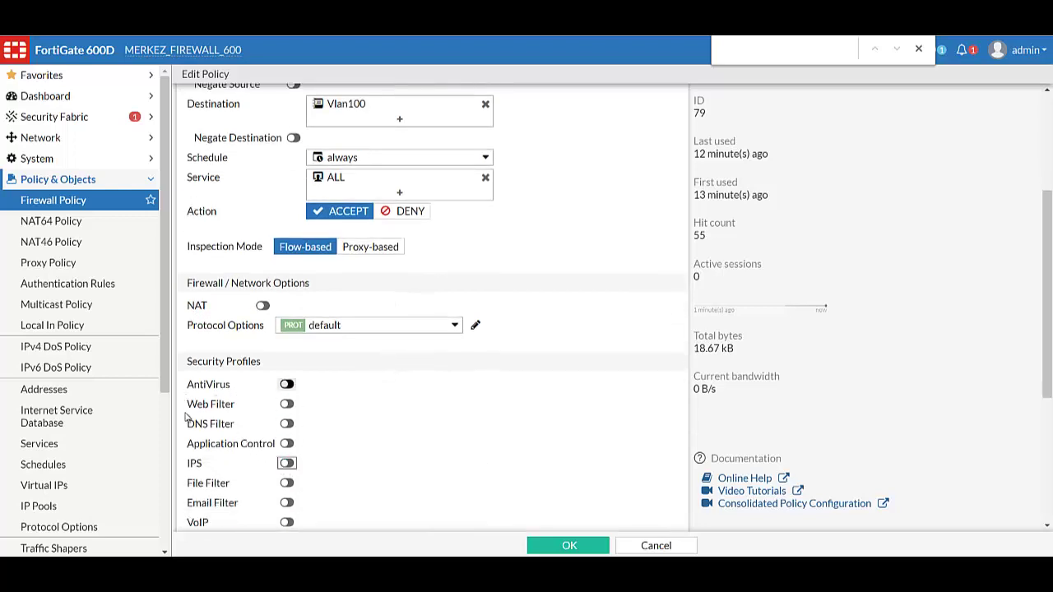
scroll(305, 442, "down", 1)
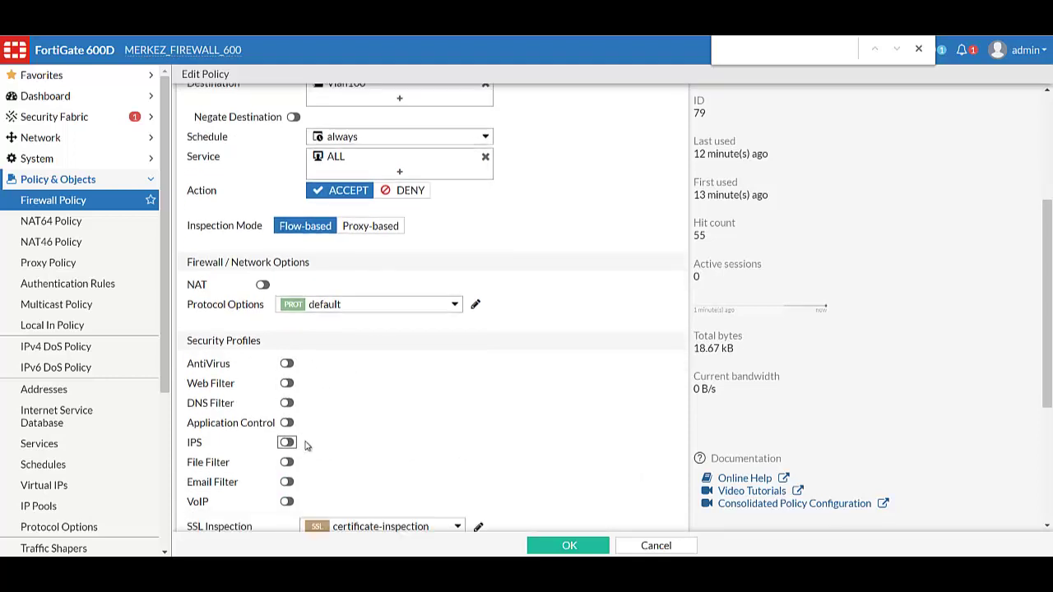
scroll(302, 436, "down", 3)
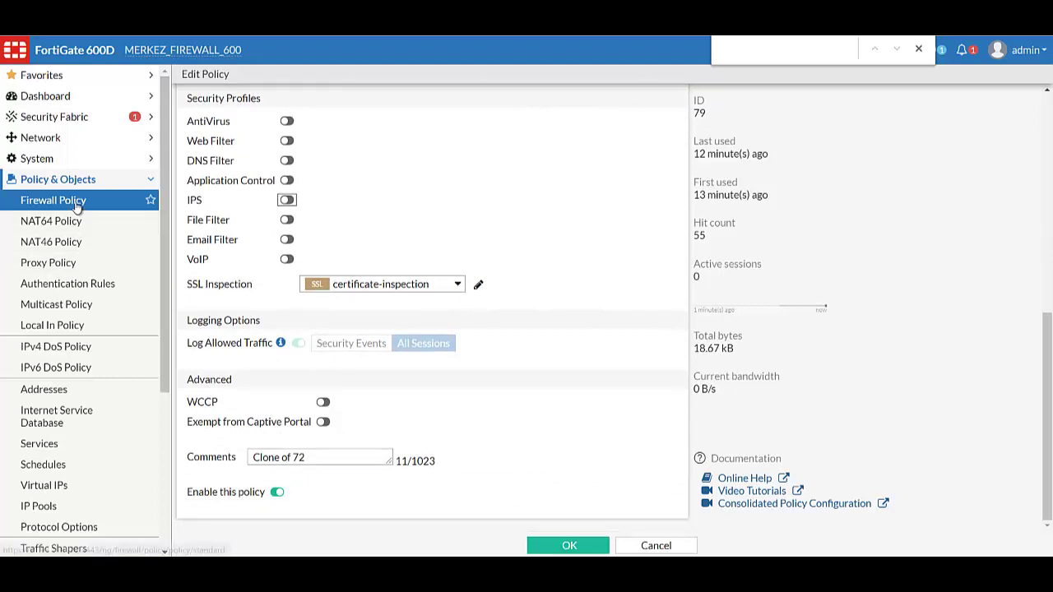
scroll(496, 348, "up", 6)
scroll(487, 362, "up", 1)
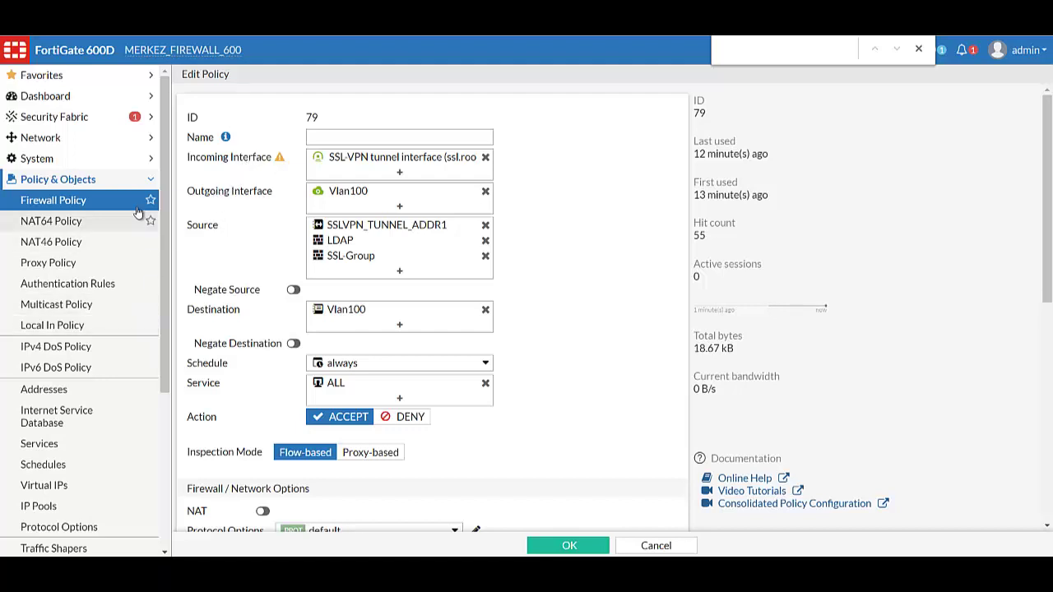
Step: Collapse the Policy & Objects section and switch to FortiClient to show its Remote Access connection form
left_click(145, 183)
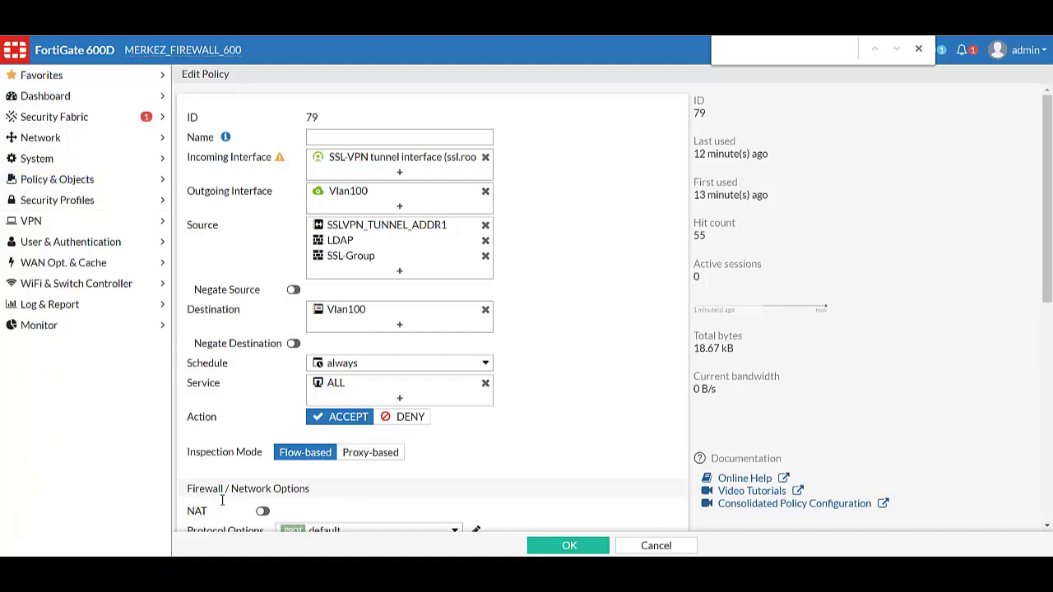
key("alt+Tab")
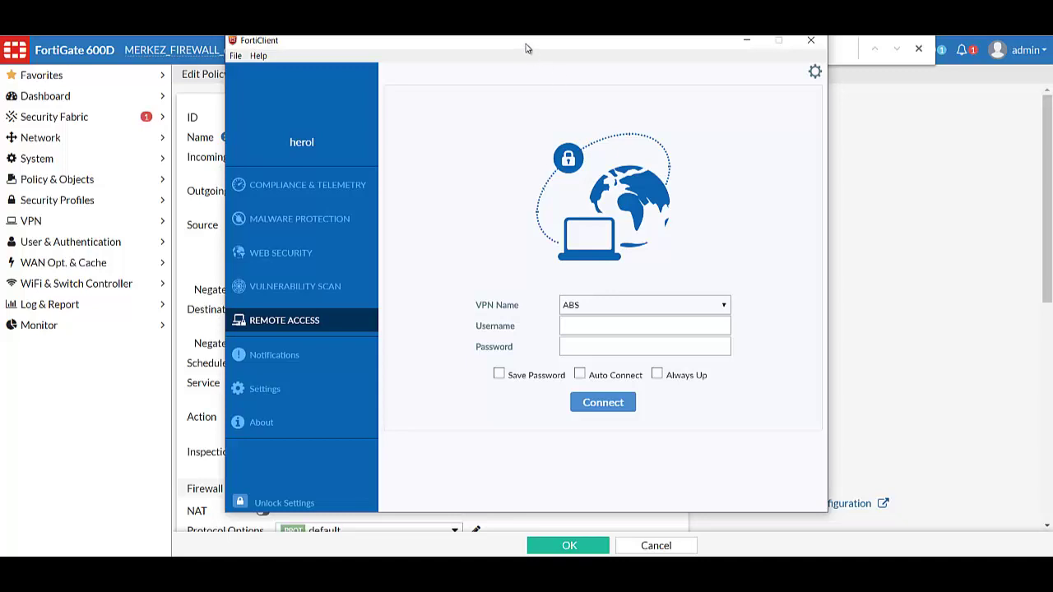
left_click_drag(528, 48, 507, 57)
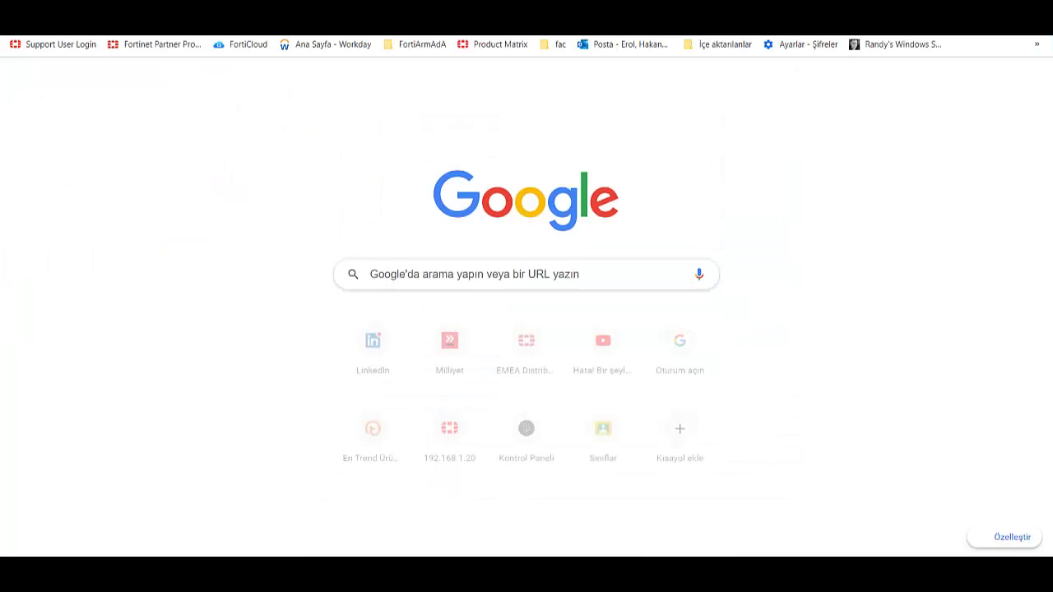
Step: Switch to the browser, open the forticlient.com website and go to its download section
type("fort")
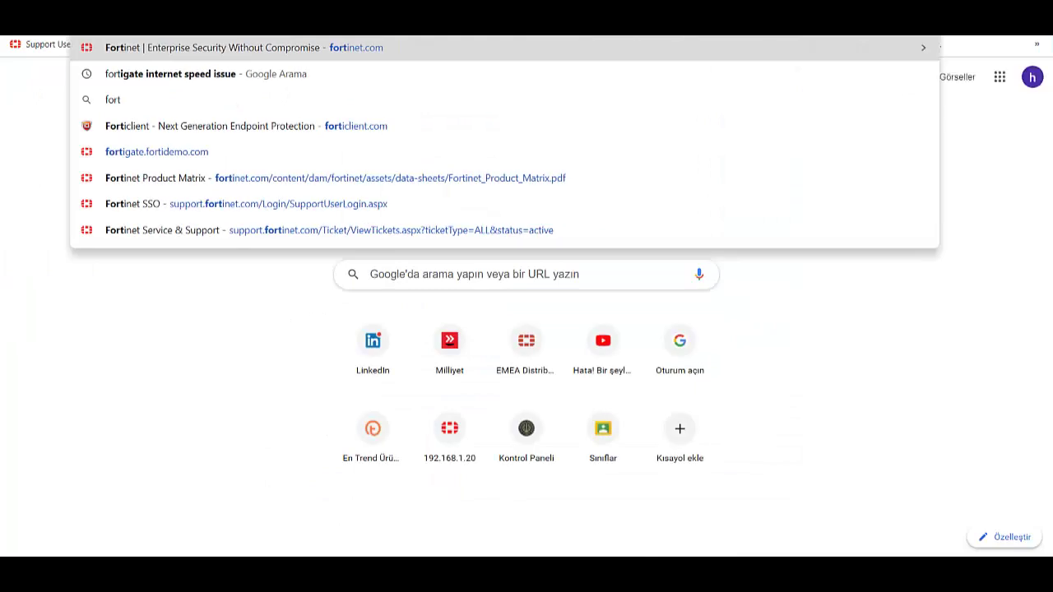
type("client.")
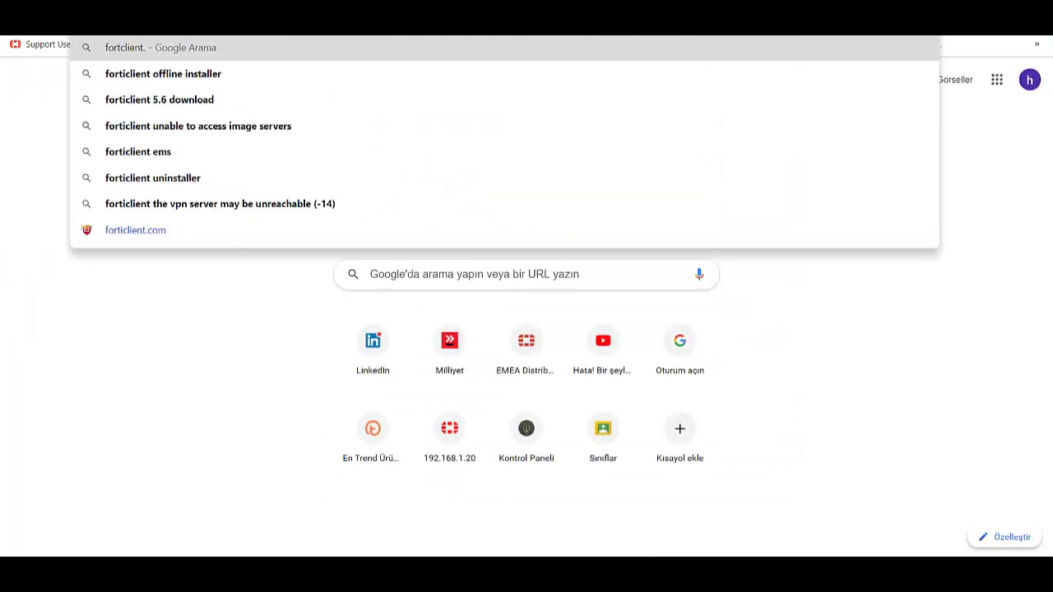
type("c")
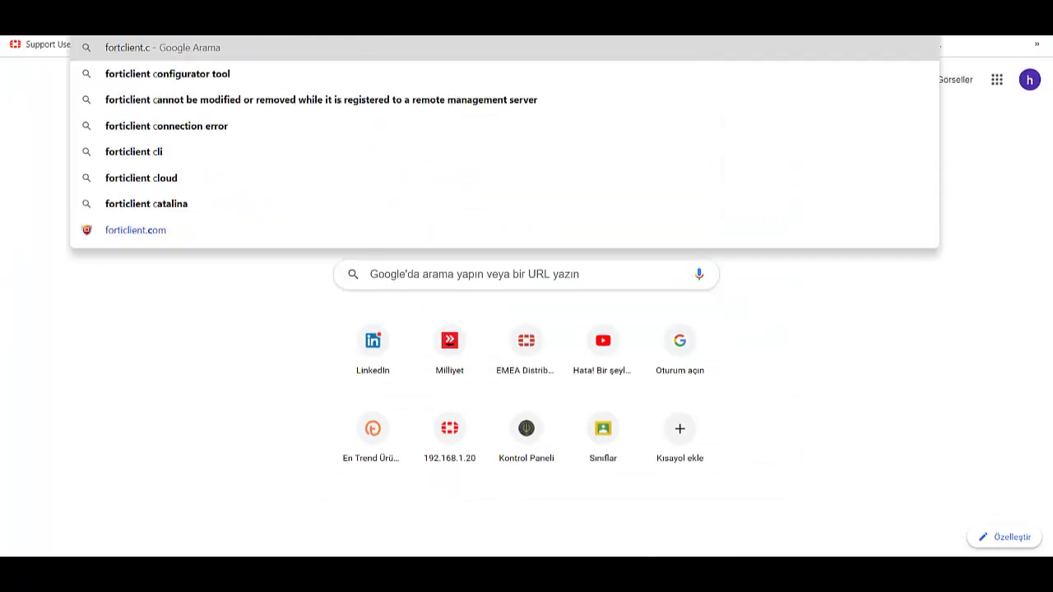
type("om")
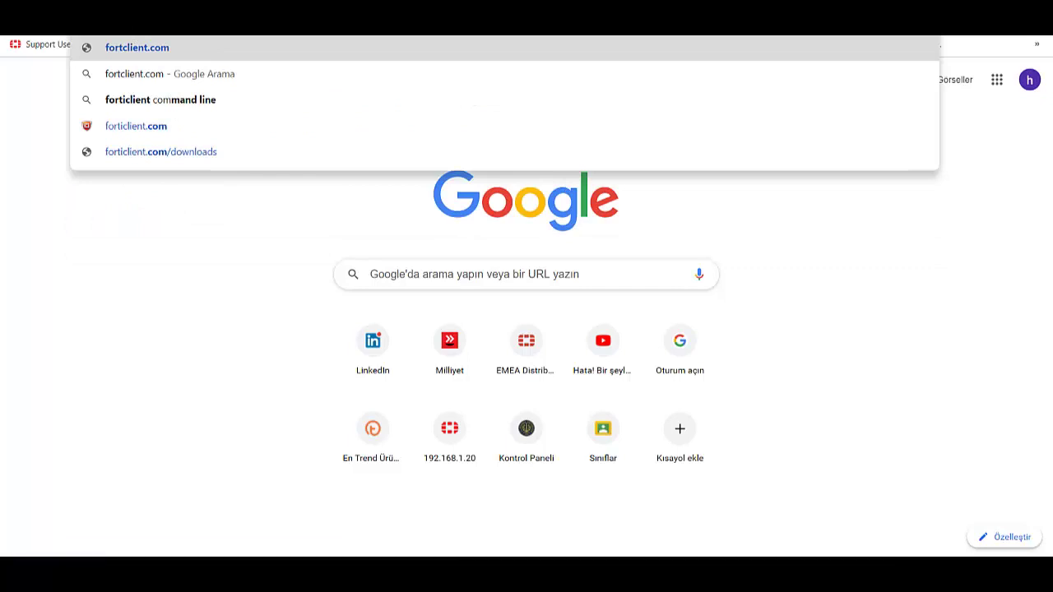
key("Return")
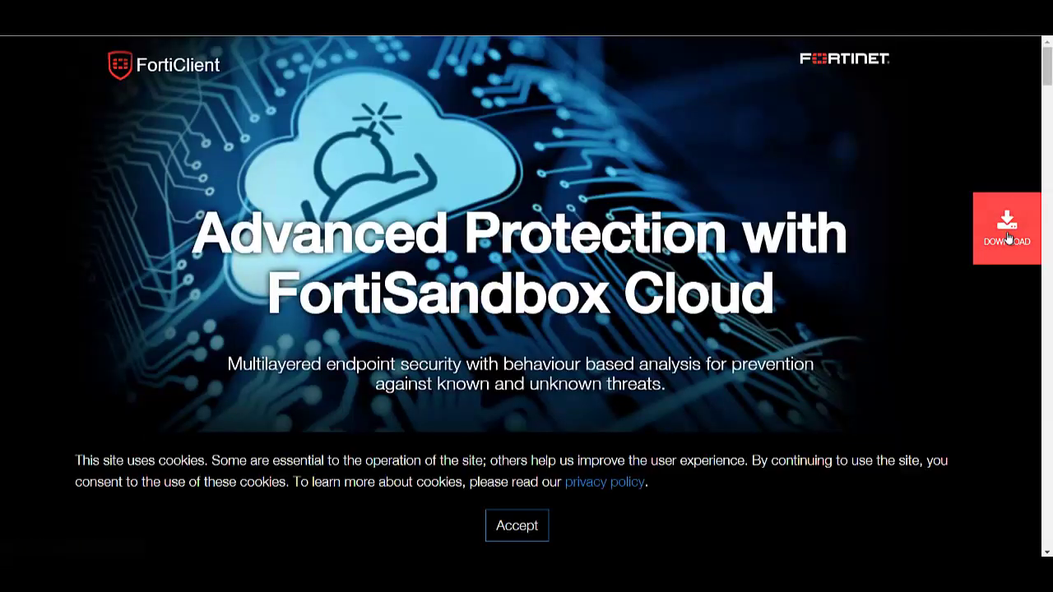
left_click(1008, 237)
Step: Show the FortiClient 6.4 Fabric Agent section and accept the site's cookie notice
scroll(439, 301, "down", 1)
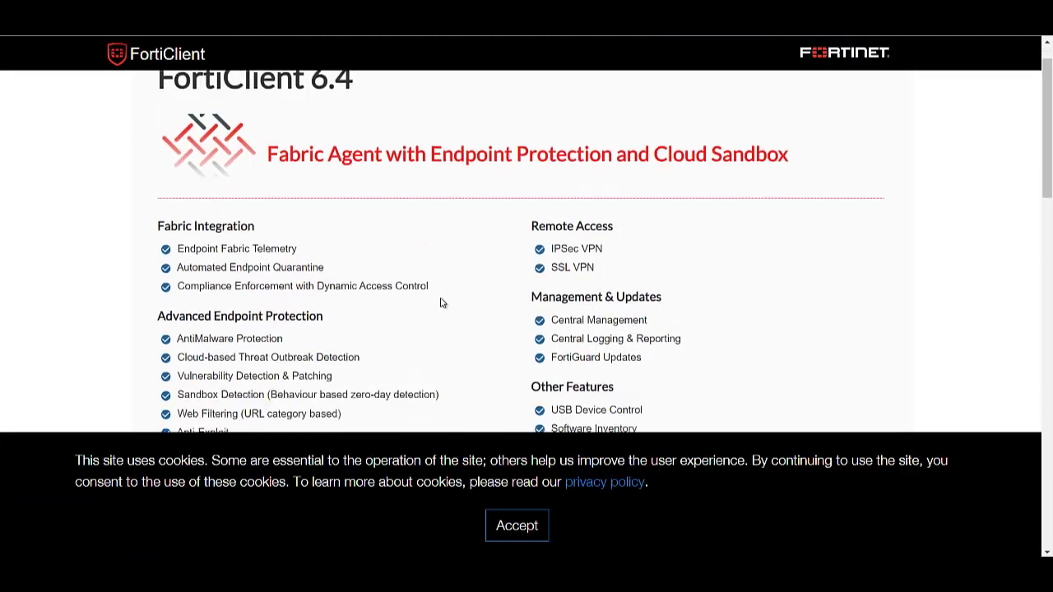
left_click_drag(279, 134, 749, 130)
left_click(538, 172)
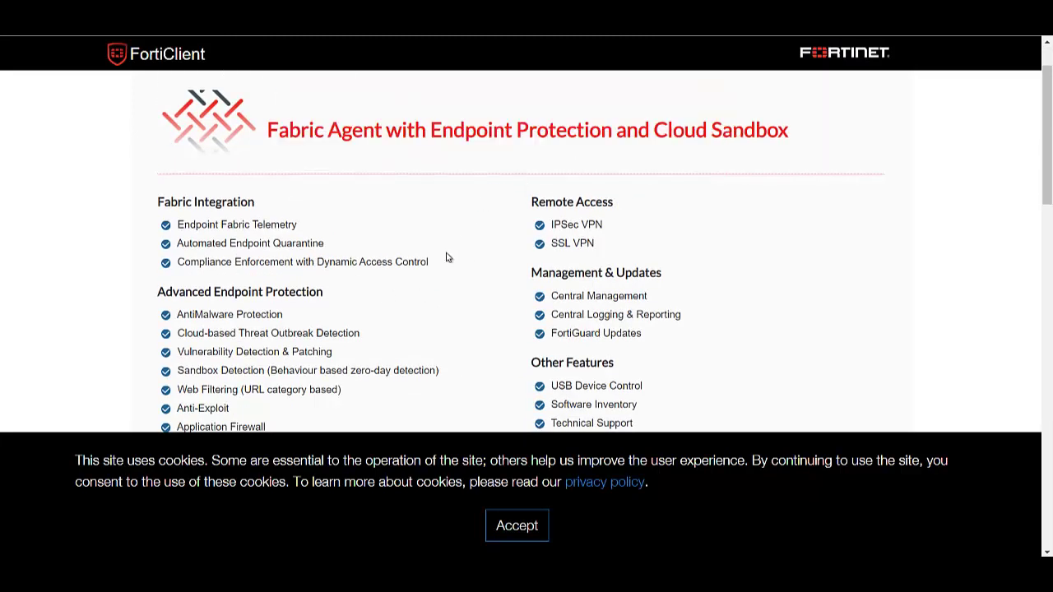
left_click(510, 526)
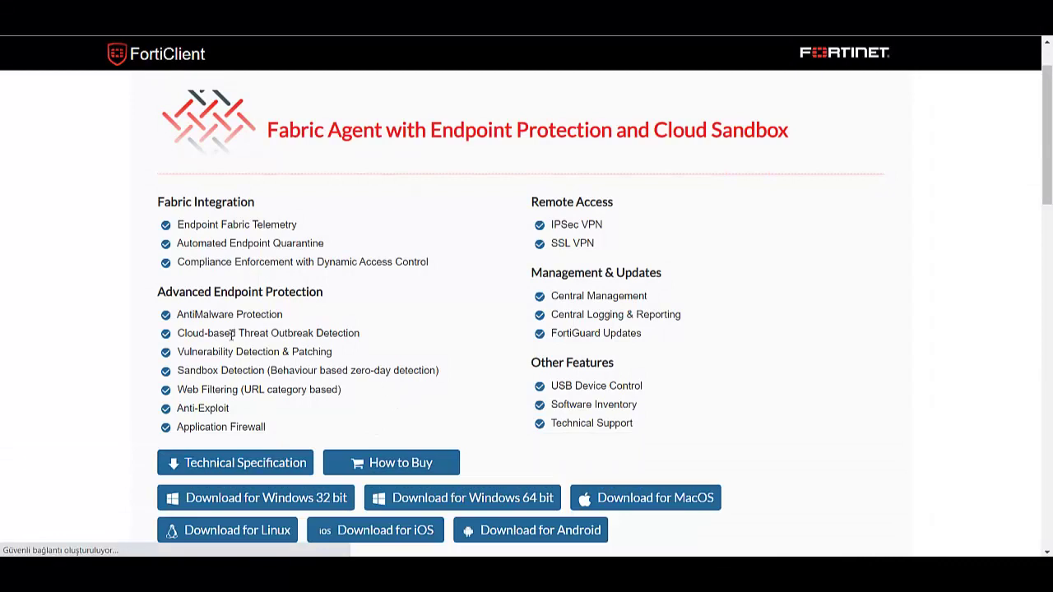
Step: Examine the Advanced Endpoint Protection features listed for the FortiClient 6.4 Fabric Agent
left_click_drag(179, 313, 206, 329)
left_click_drag(318, 397, 376, 403)
left_click(376, 402)
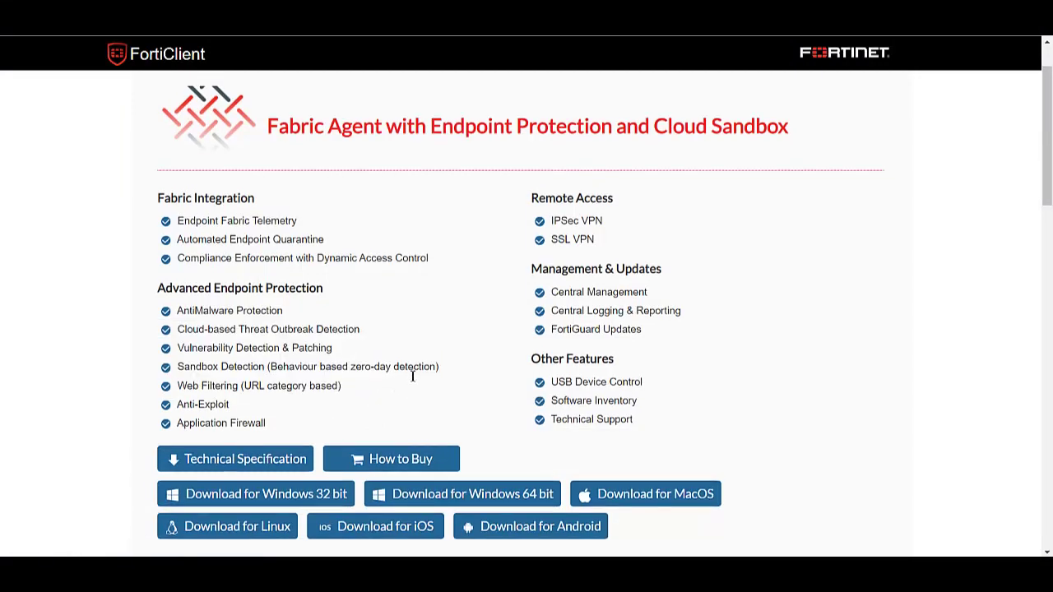
scroll(411, 375, "down", 1)
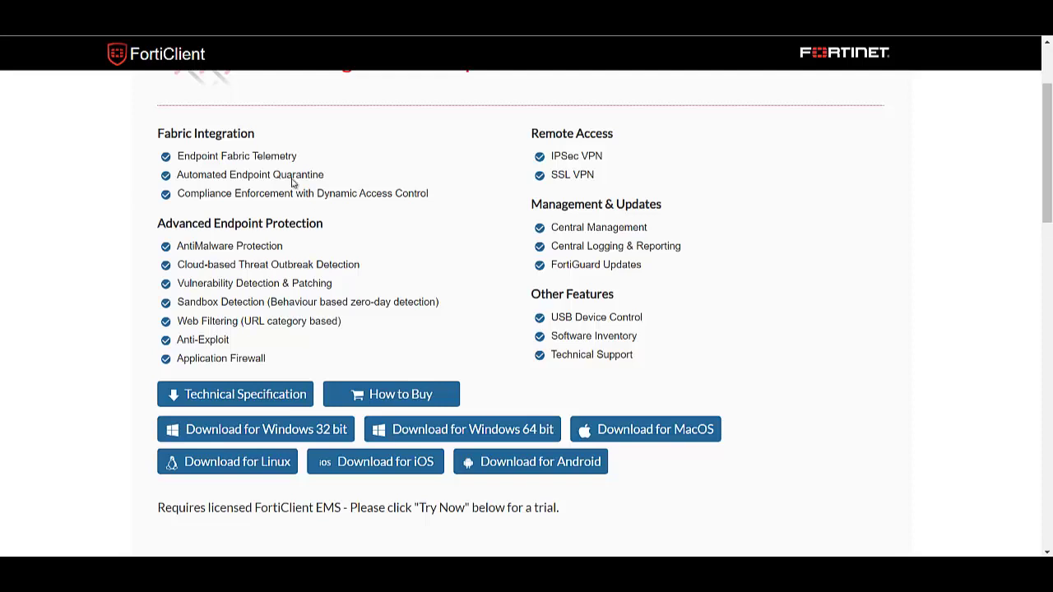
left_click_drag(195, 245, 184, 246)
left_click_drag(241, 272, 349, 327)
left_click(393, 334)
Step: Find the FortiClient VPN section on the download page and examine its SSL VPN remote access feature
scroll(352, 302, "down", 5)
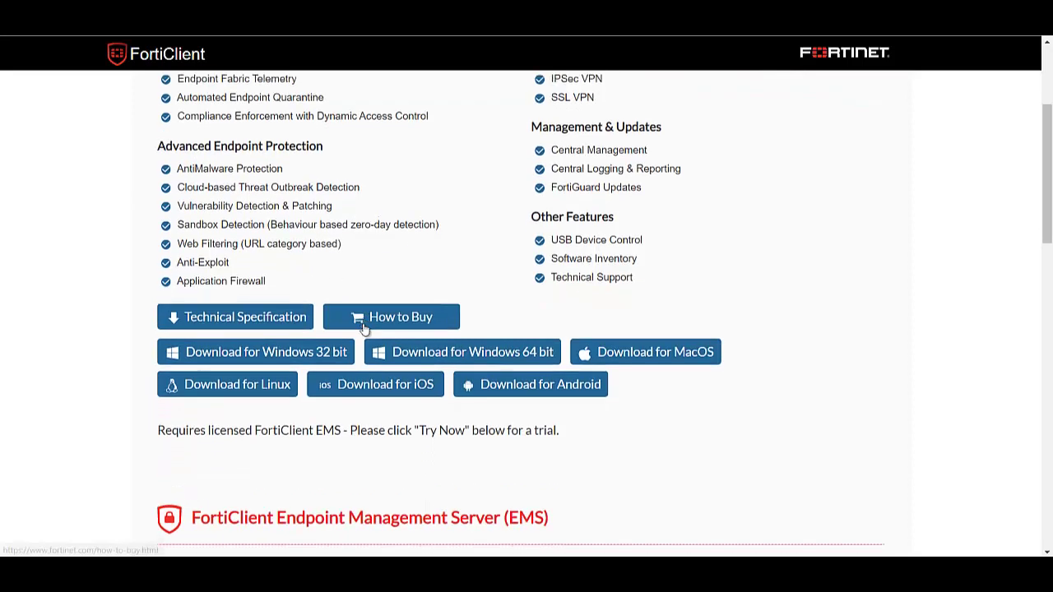
scroll(430, 325, "down", 5)
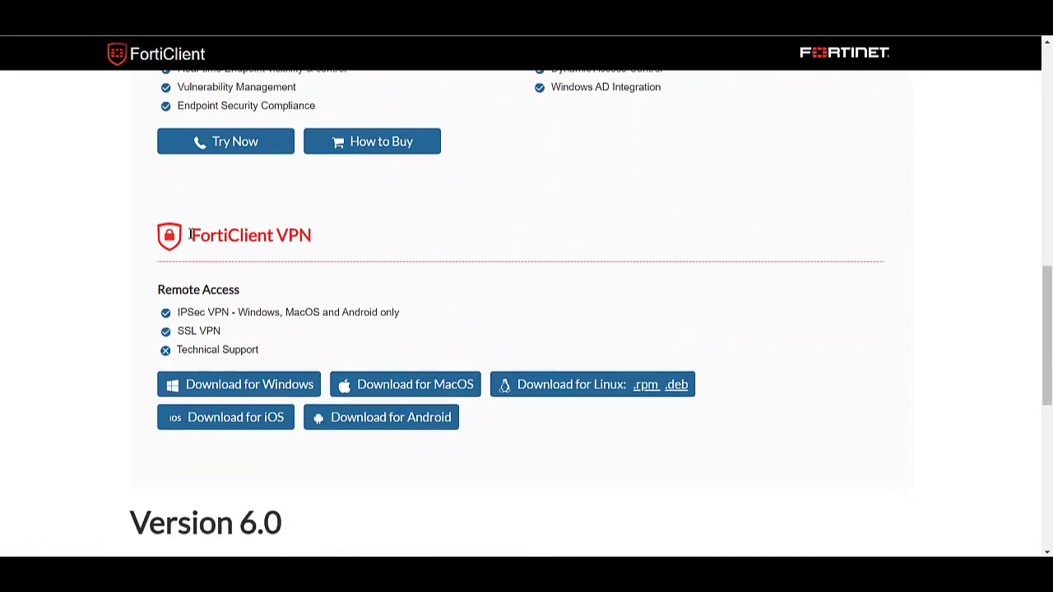
left_click_drag(190, 235, 316, 231)
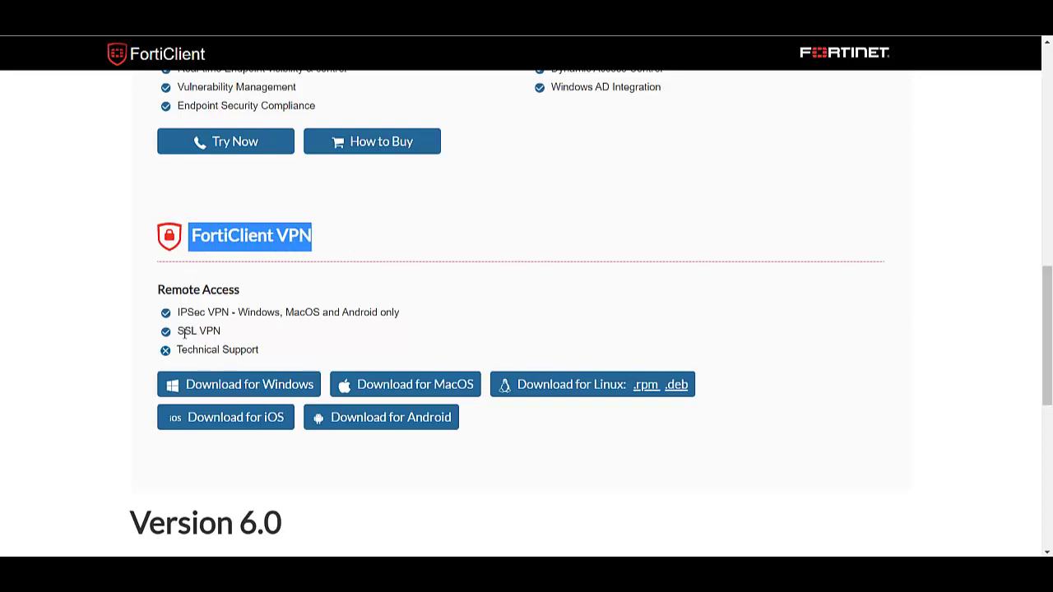
left_click_drag(182, 326, 192, 317)
triple_click(227, 331)
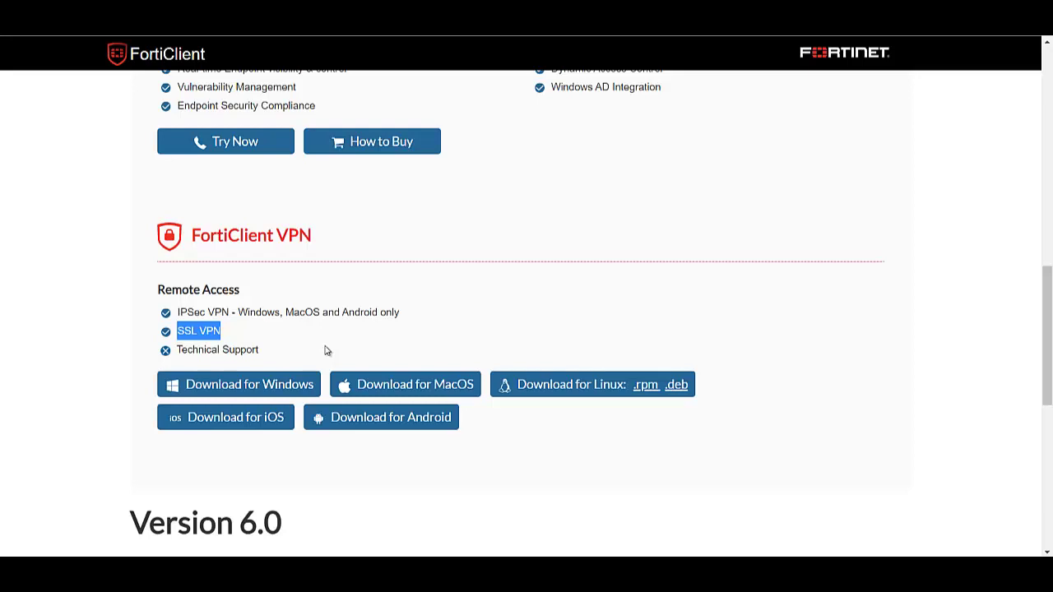
left_click(312, 238)
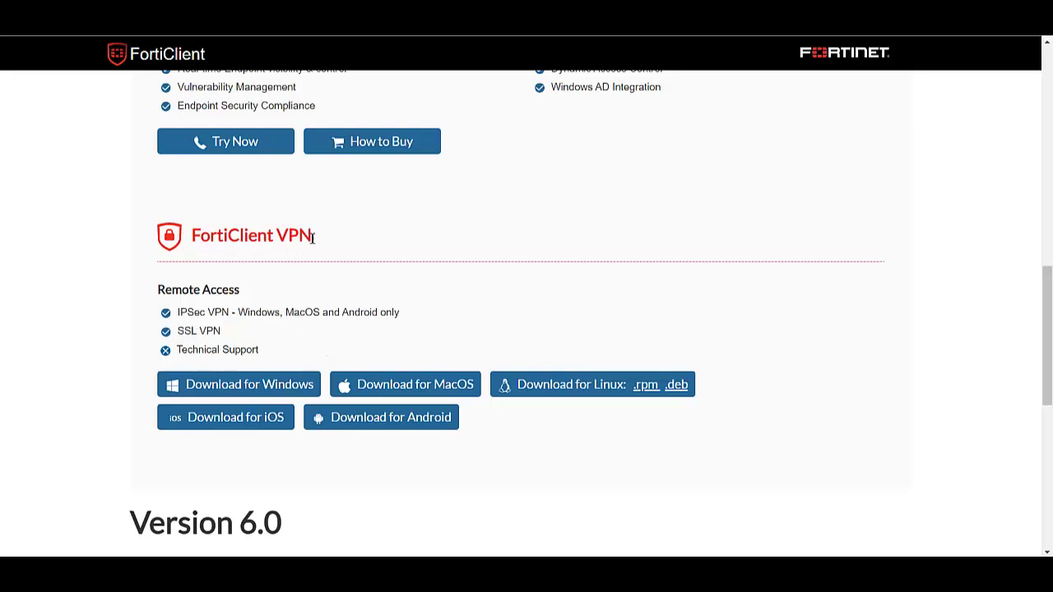
left_click_drag(313, 238, 191, 237)
left_click(322, 240)
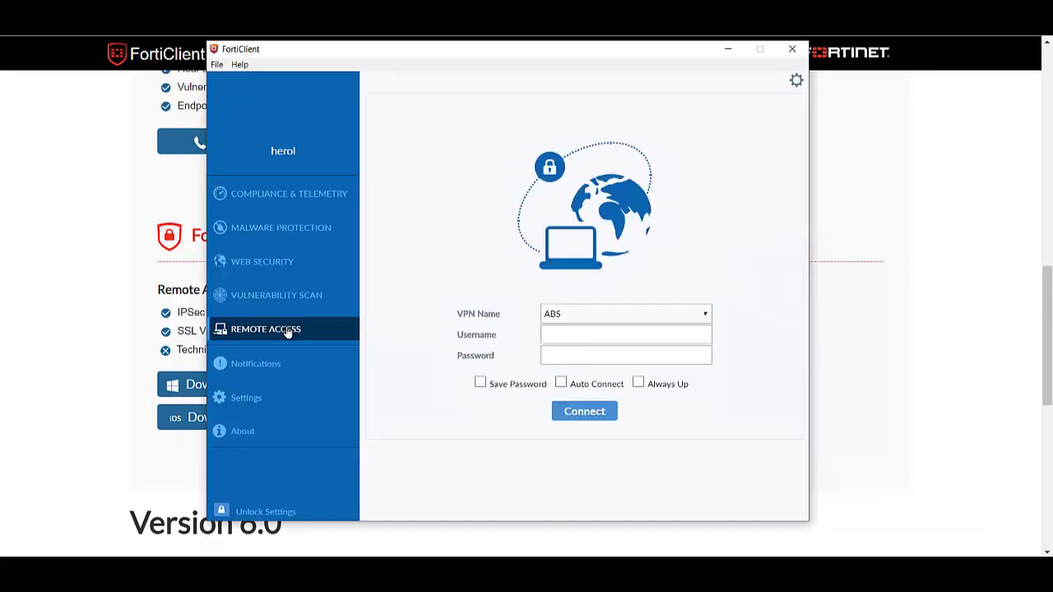
Step: Switch to FortiClient and start a new SSL-VPN connection, ready for its connection name
left_click(795, 82)
left_click(756, 100)
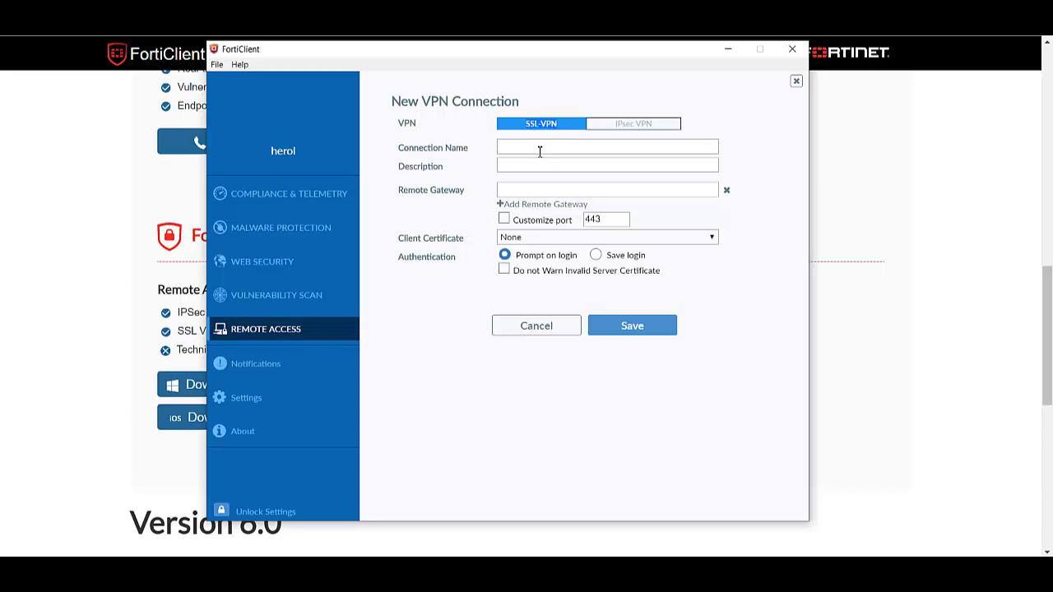
left_click(539, 148)
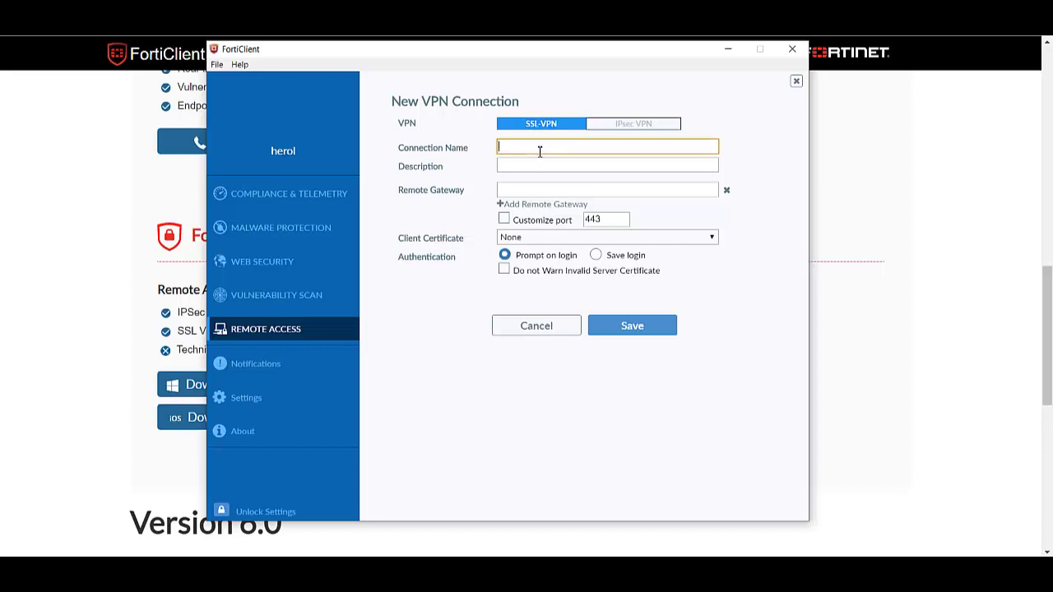